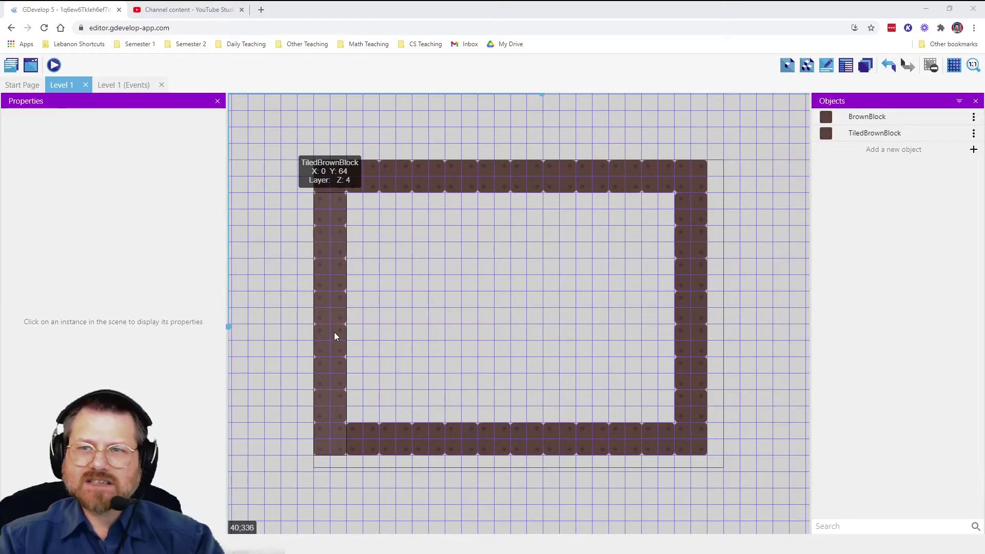
# Add the Round joystick (outer) asset from the asset store to the Level 1 objects.
pyautogui.click(973, 150)
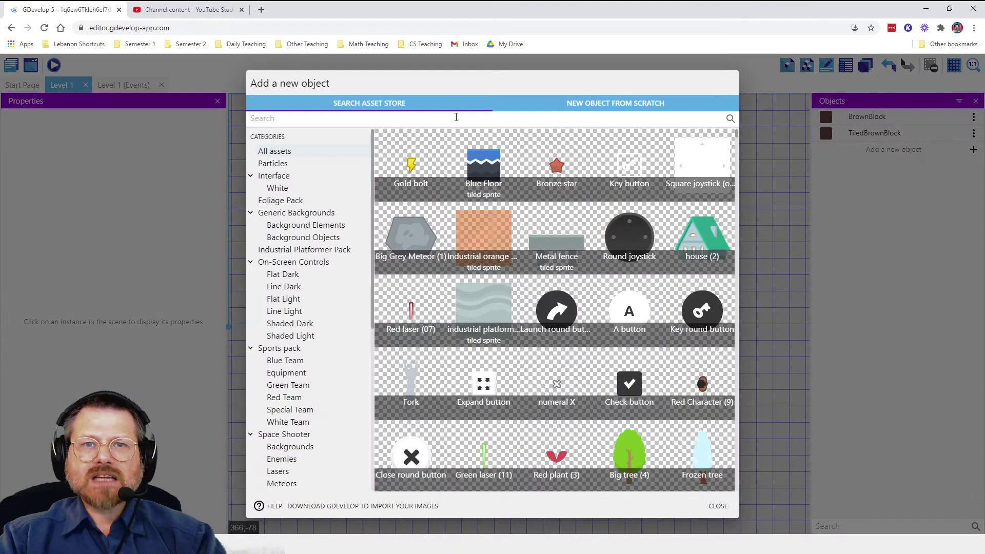
pyautogui.scroll(-15, 445, 330)
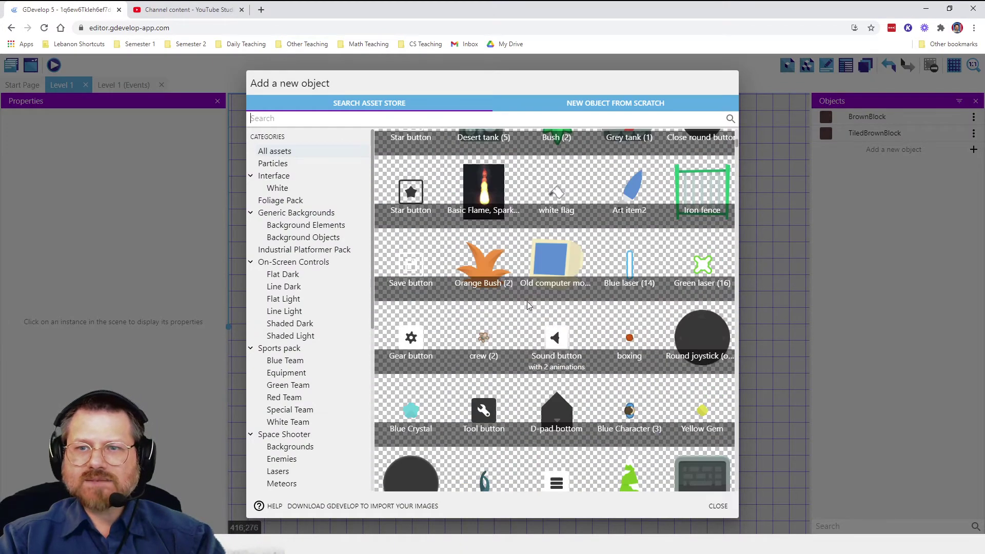
pyautogui.scroll(-2, 572, 299)
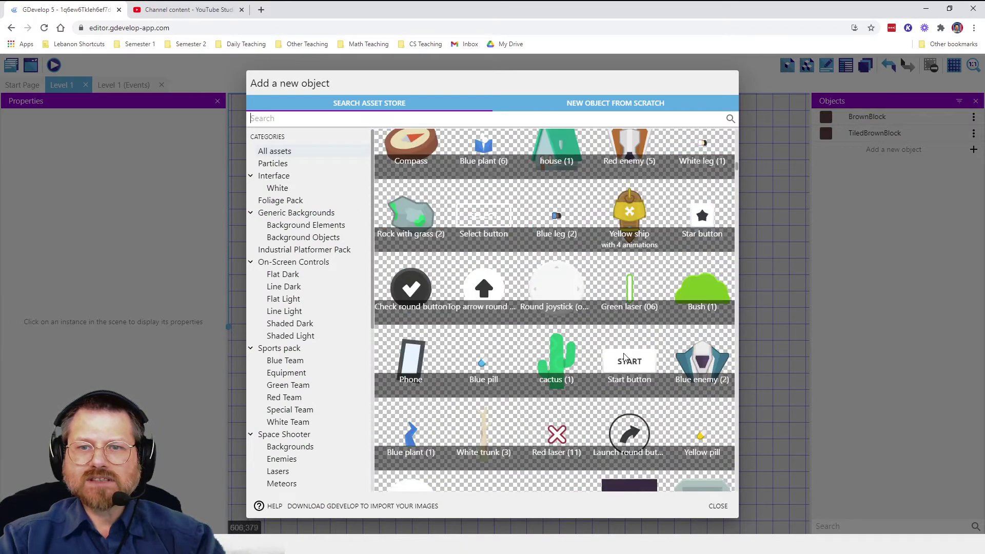
pyautogui.click(549, 282)
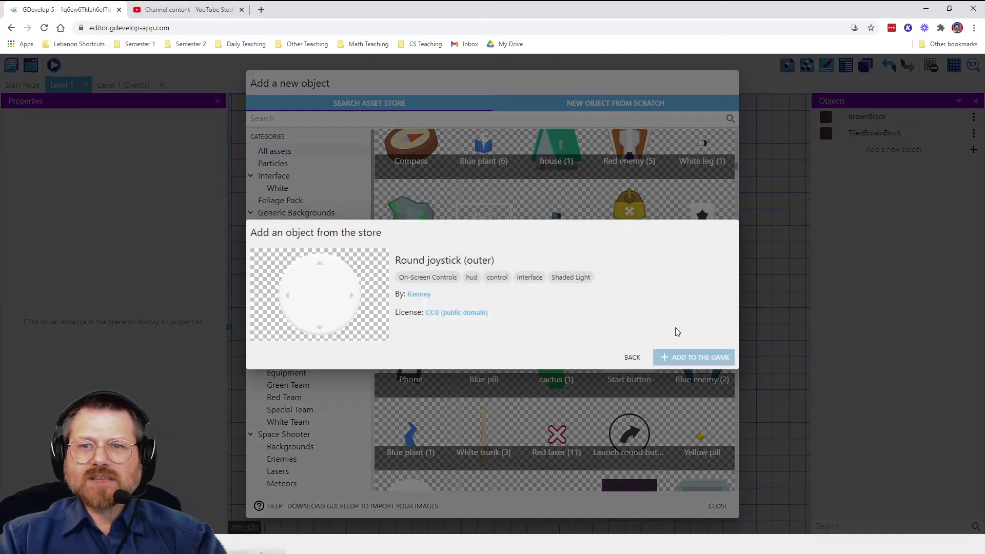
pyautogui.click(685, 356)
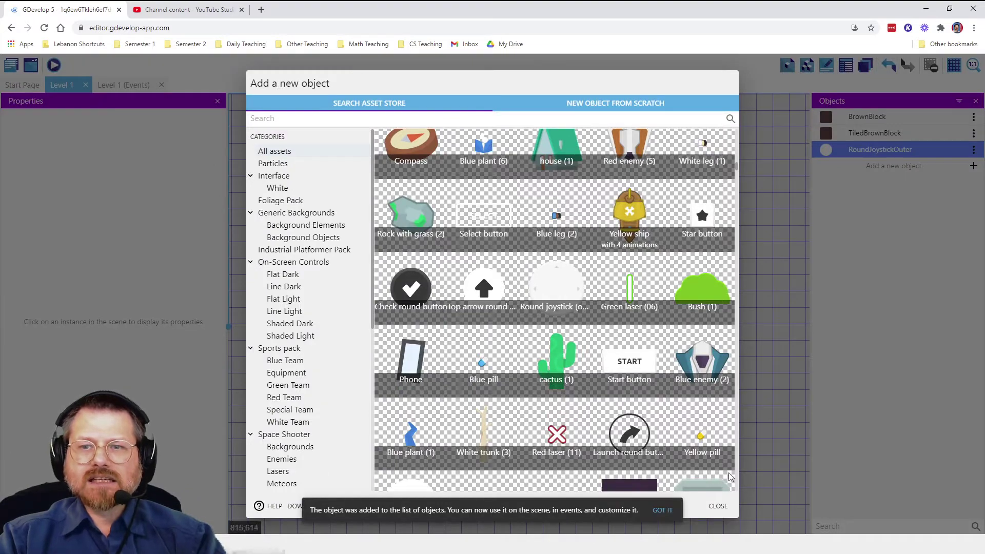
pyautogui.click(718, 507)
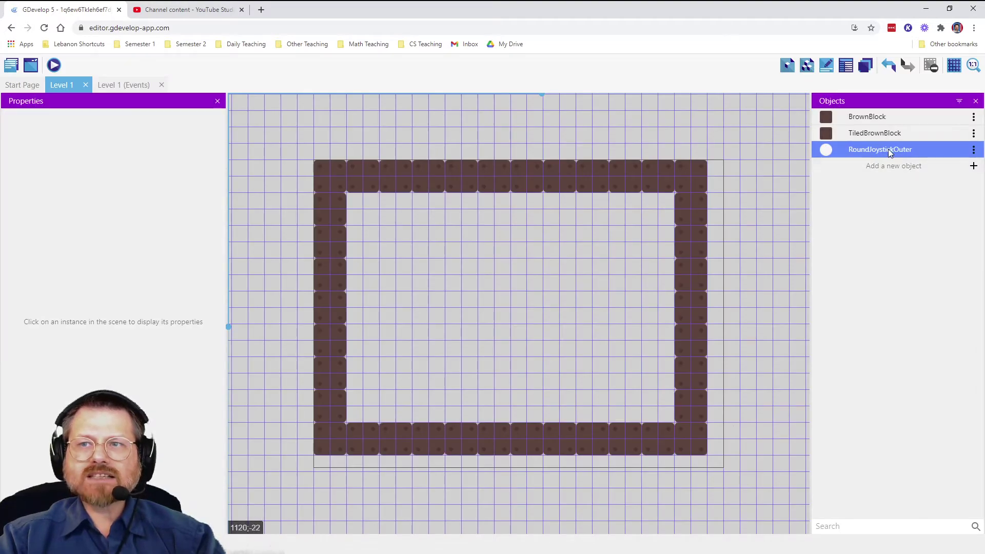
# Save the project from the Project drawer and return to the scene editor.
pyautogui.click(10, 65)
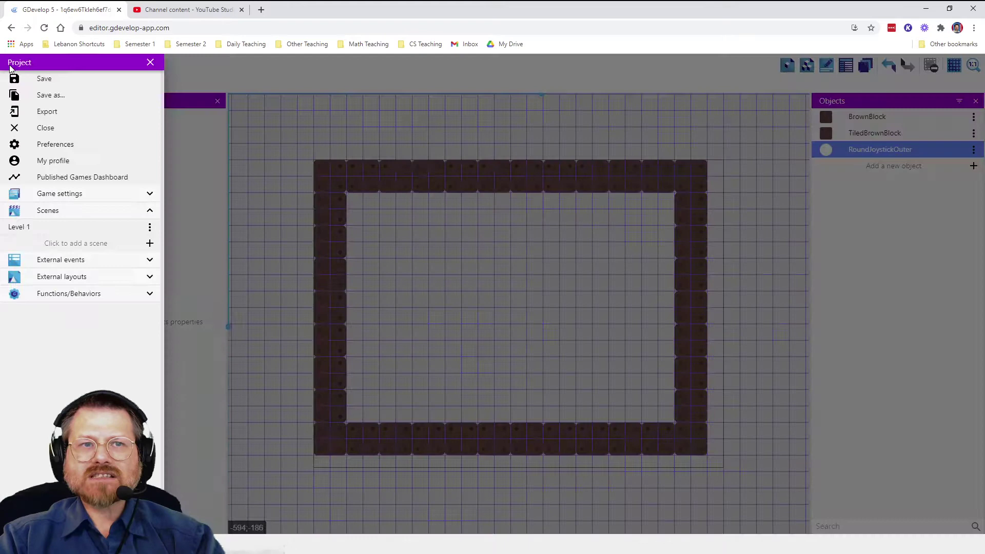
pyautogui.click(44, 81)
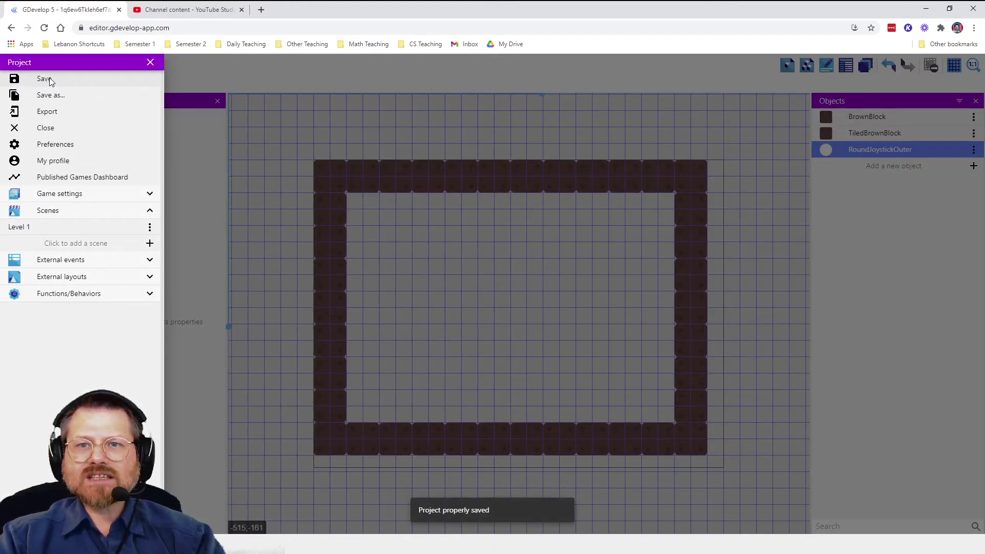
pyautogui.click(441, 89)
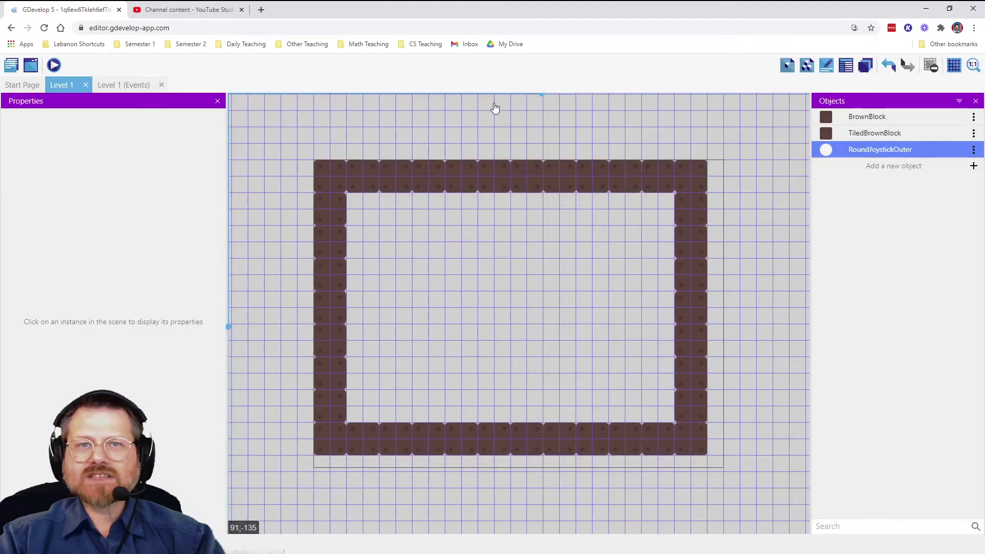
# Open the RoundJoystickOuter object's editor and retype its name as 'Ball'.
pyautogui.click(973, 150)
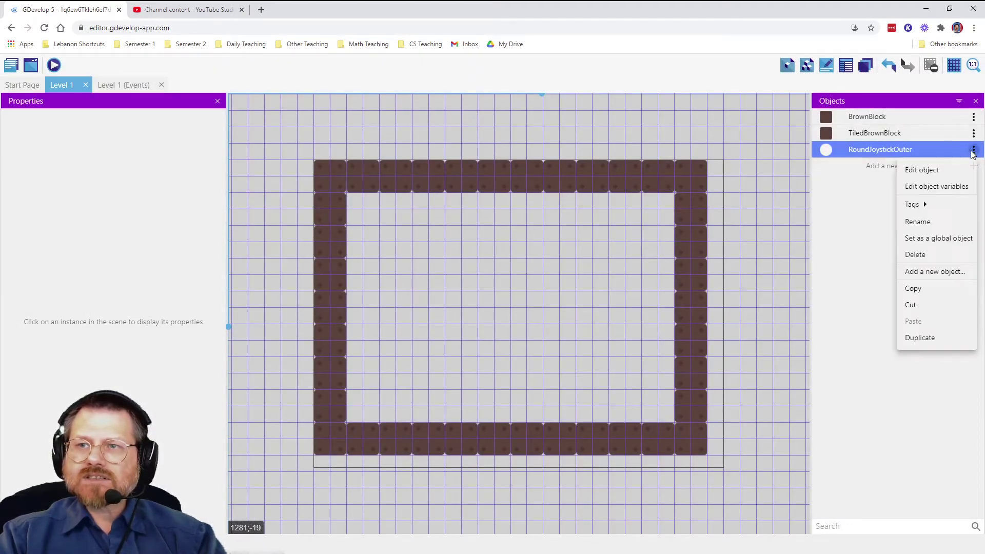
pyautogui.doubleClick(866, 148)
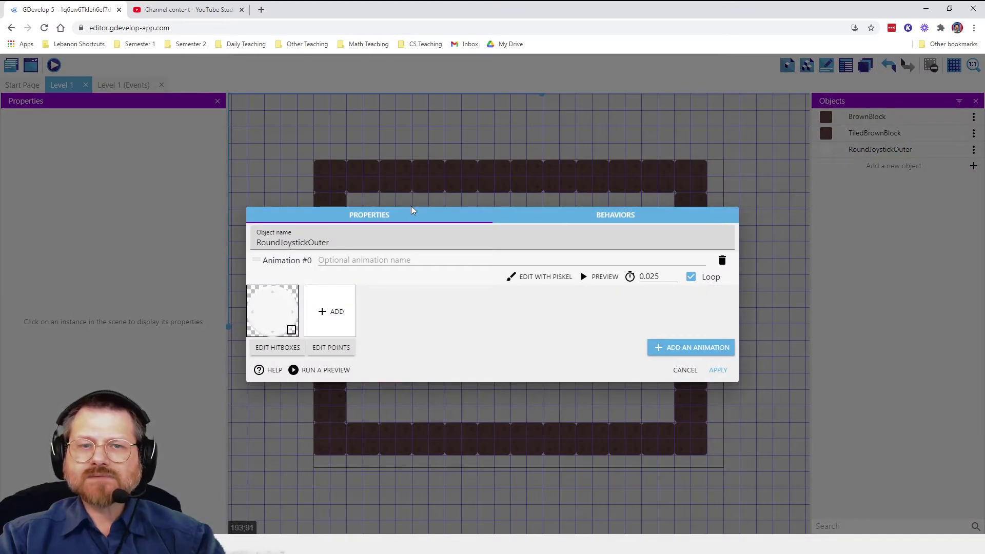
pyautogui.moveTo(345, 240); pyautogui.dragTo(207, 248)
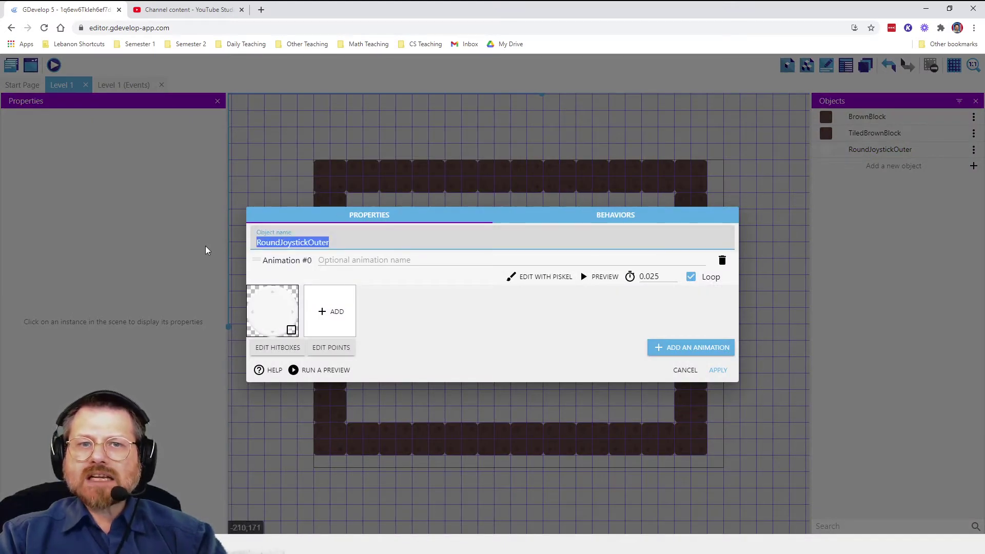
pyautogui.write('Ball')
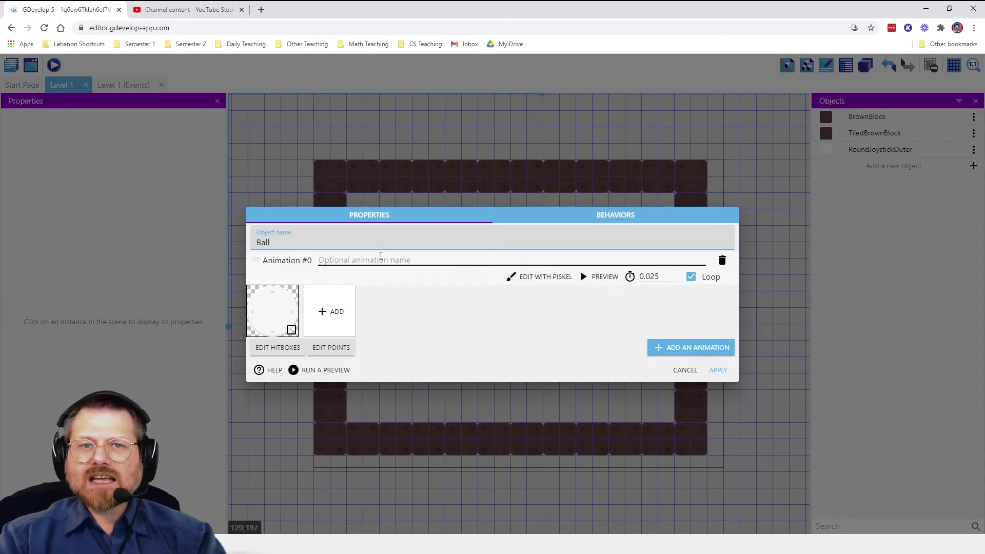
# Apply the Ball name and drop a Ball instance inside the walled frame.
pyautogui.click(718, 370)
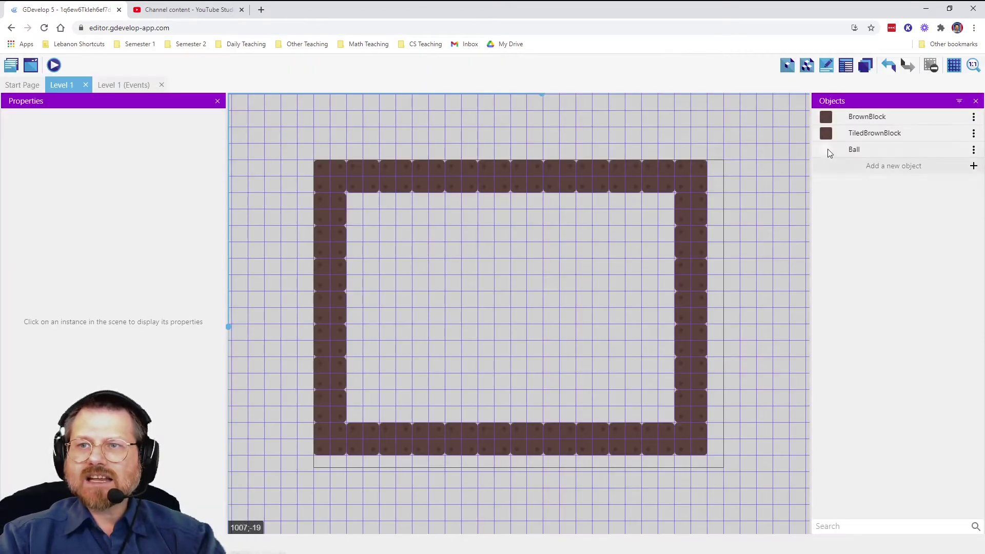
pyautogui.moveTo(853, 149); pyautogui.dragTo(399, 239)
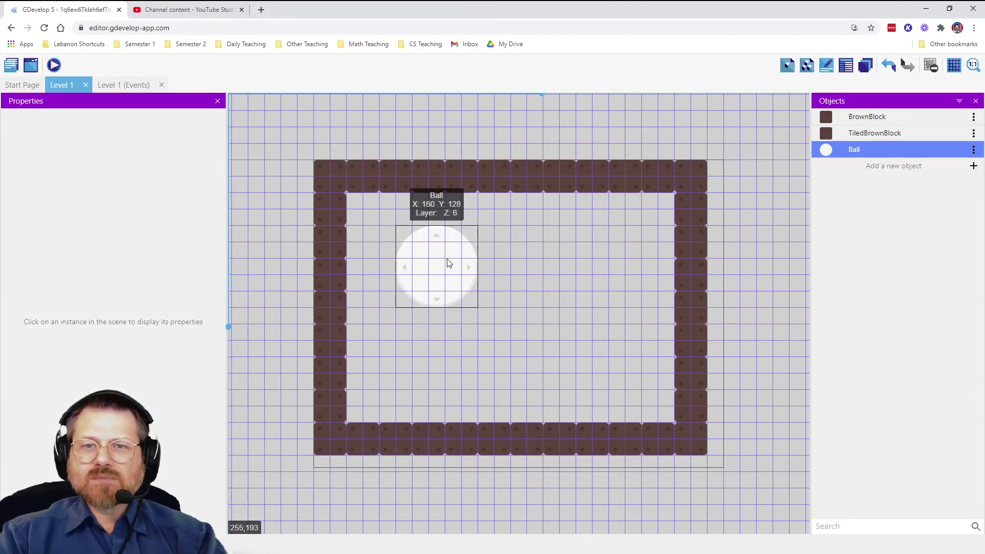
pyautogui.click(457, 252)
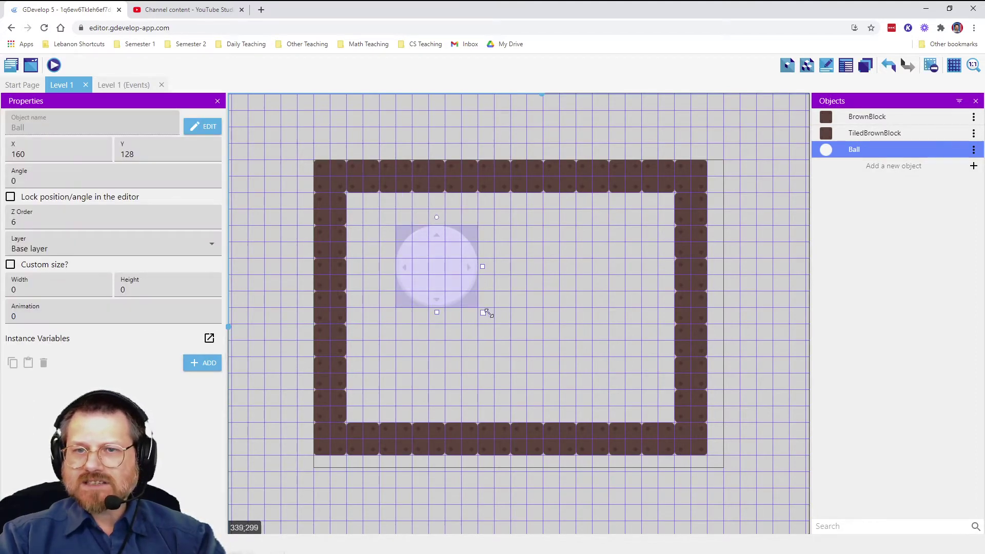
# Give the Ball instance a custom size of 32 by 32.
pyautogui.click(10, 265)
pyautogui.click(24, 291)
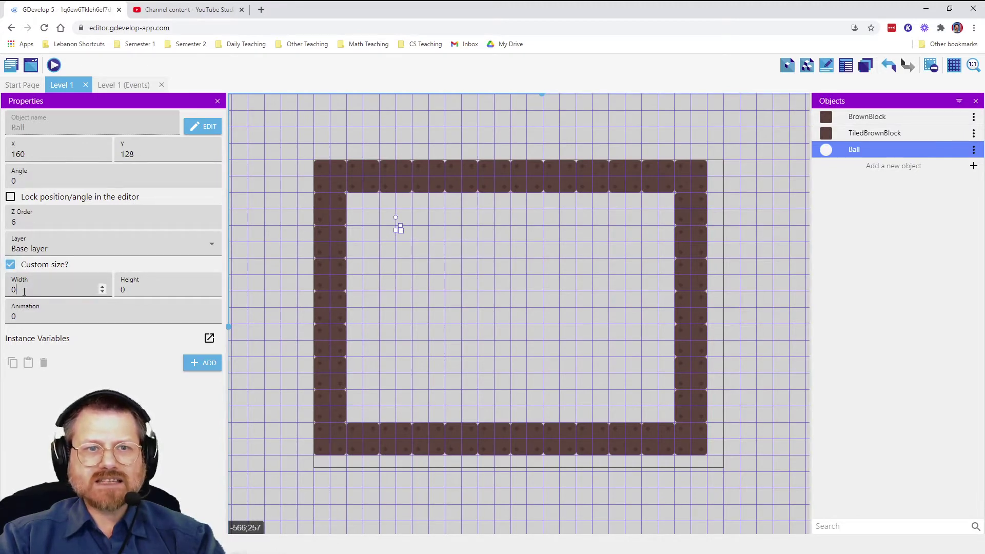
pyautogui.press('BackSpace')
pyautogui.write('32')
pyautogui.press('Tab')
pyautogui.write('32')
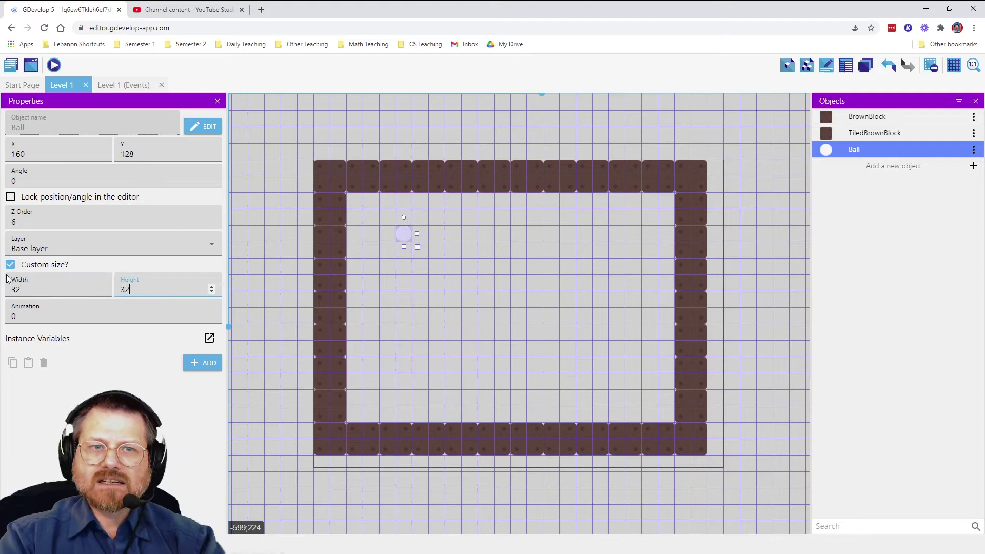
# Move the ball to position 352, 288 near the frame's centre.
pyautogui.click(470, 262)
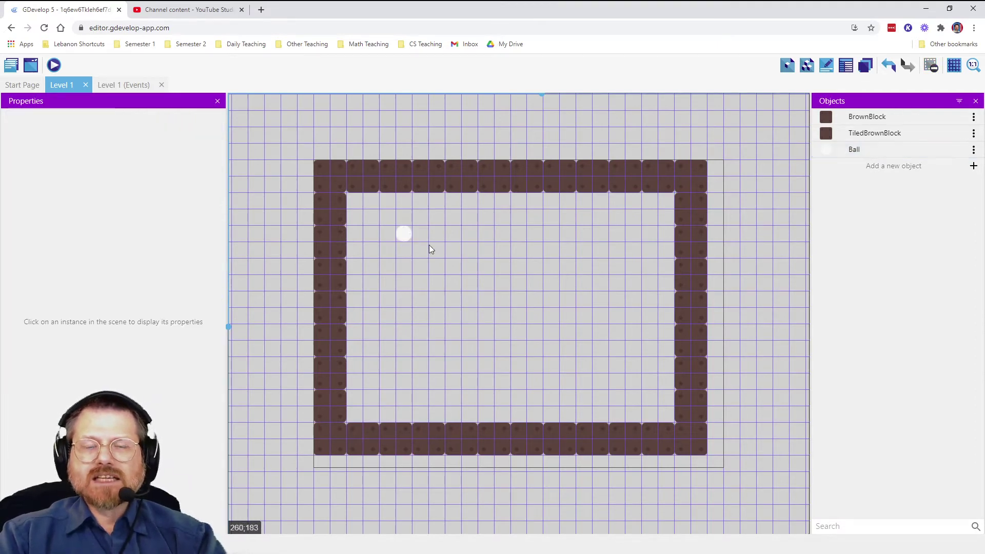
pyautogui.click(404, 237)
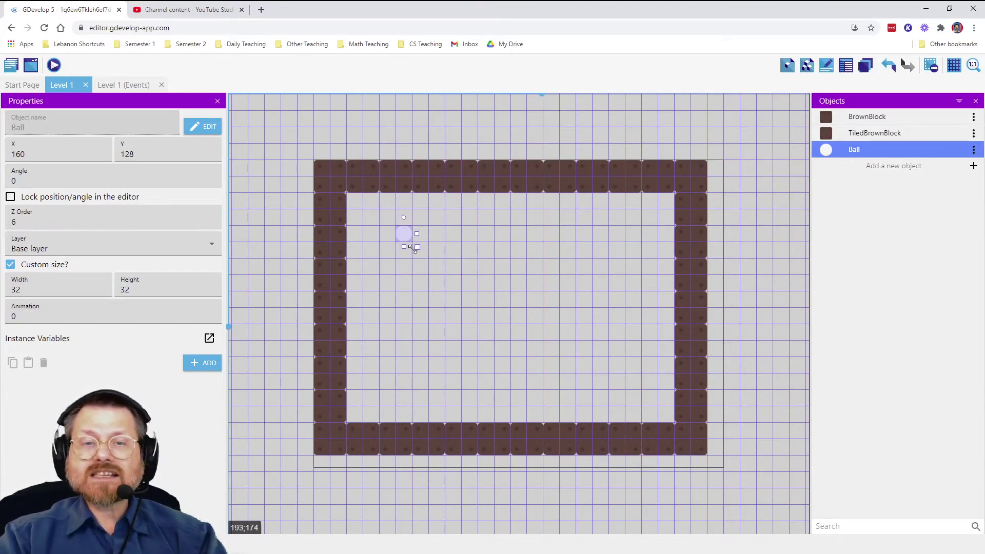
pyautogui.moveTo(414, 249); pyautogui.dragTo(482, 280)
pyautogui.moveTo(513, 322); pyautogui.dragTo(504, 324)
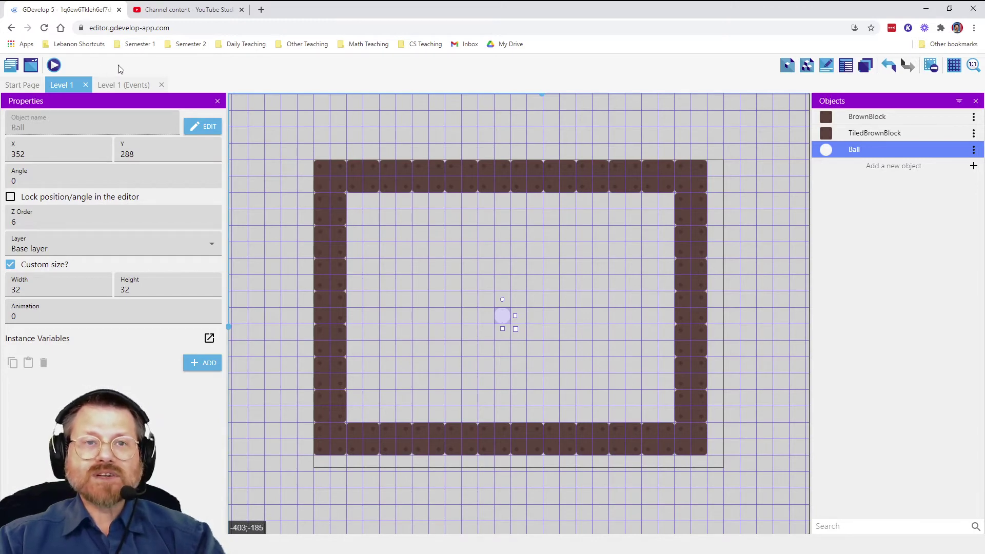
# Reopen the Level 1 scene from the project manager and show its events sheet.
pyautogui.click(117, 84)
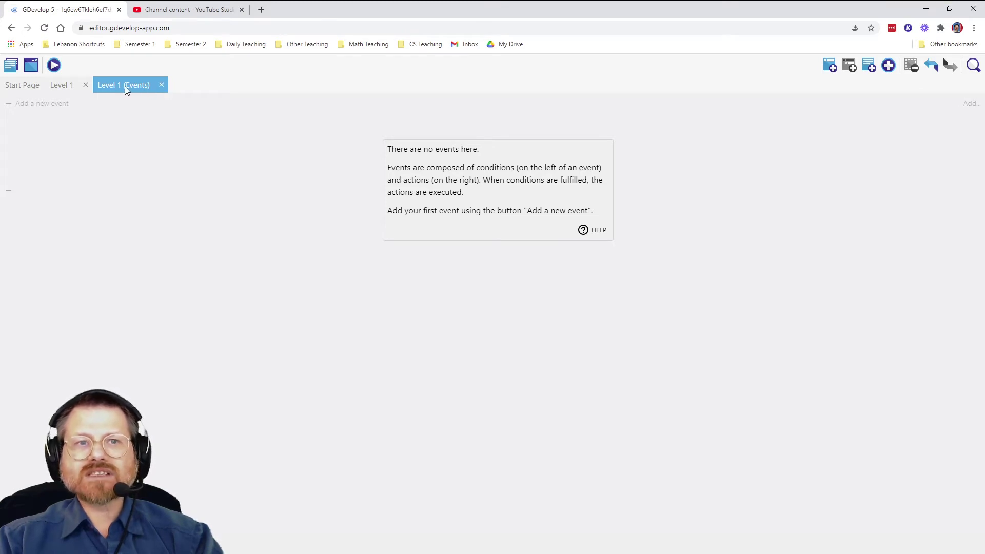
pyautogui.click(161, 86)
pyautogui.click(9, 67)
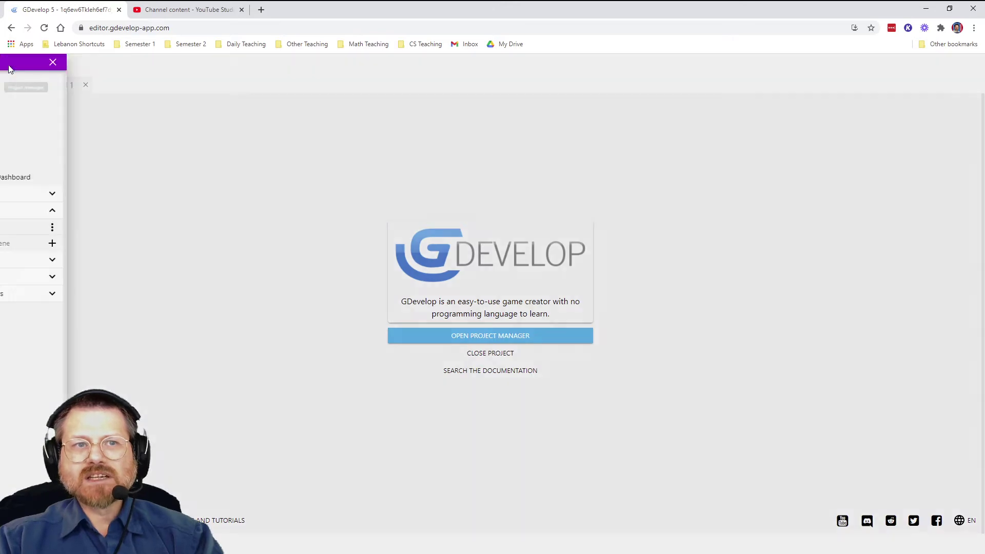
pyautogui.click(19, 228)
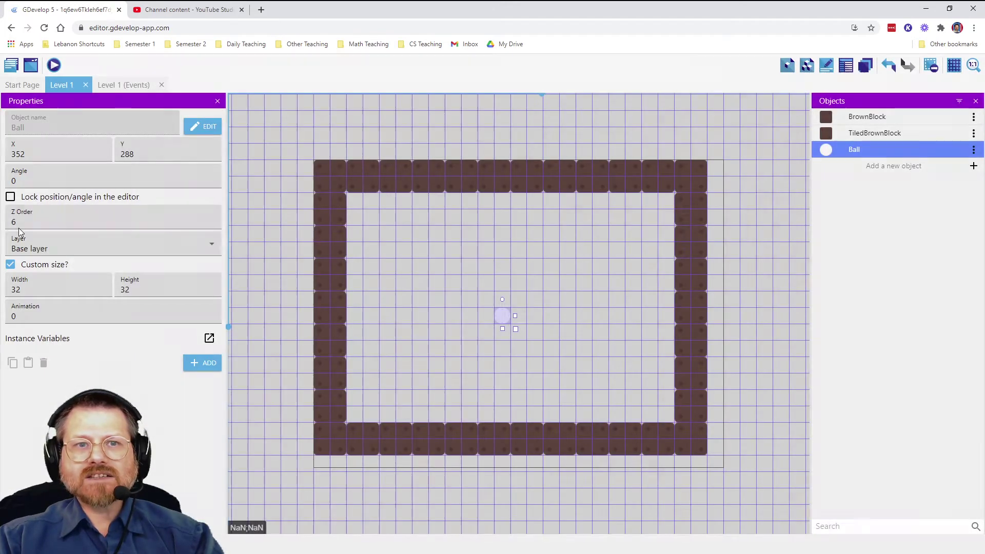
pyautogui.click(137, 85)
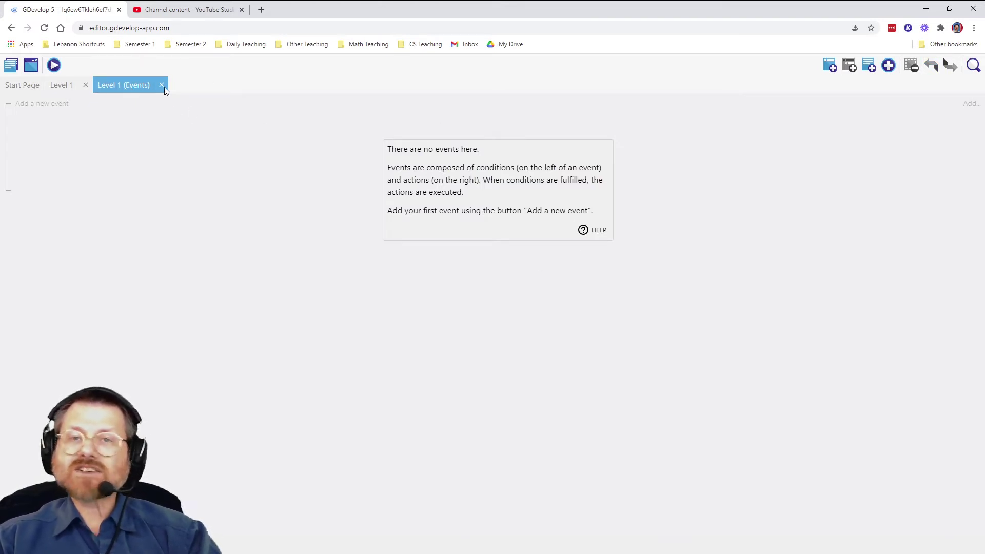
# Add an empty event and give it the Scene condition 'At the beginning of the scene'.
pyautogui.click(43, 104)
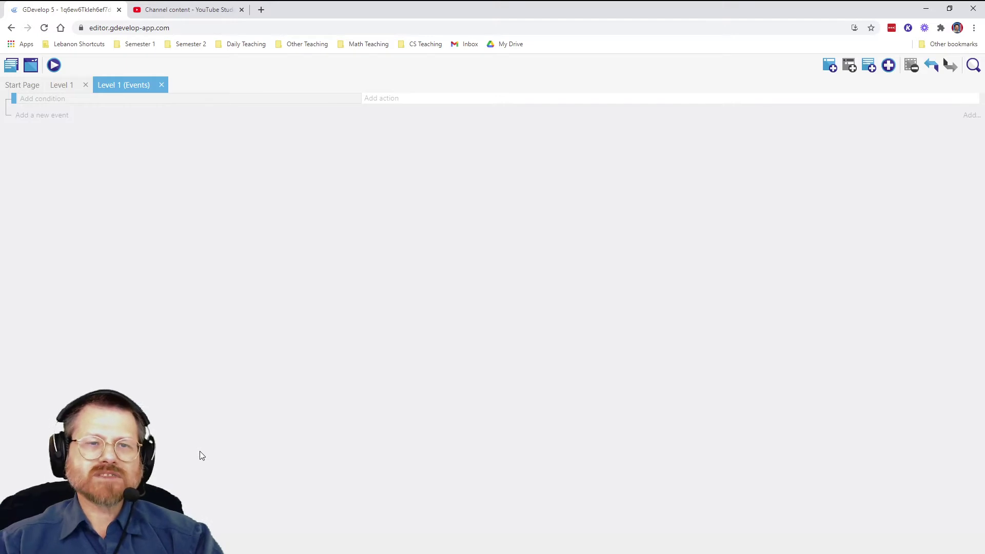
pyautogui.click(40, 102)
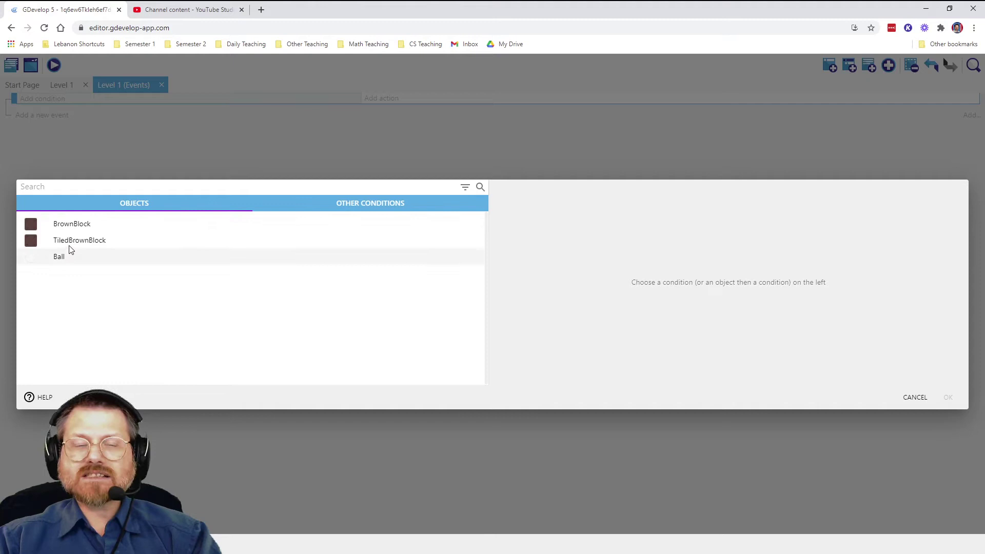
pyautogui.click(371, 204)
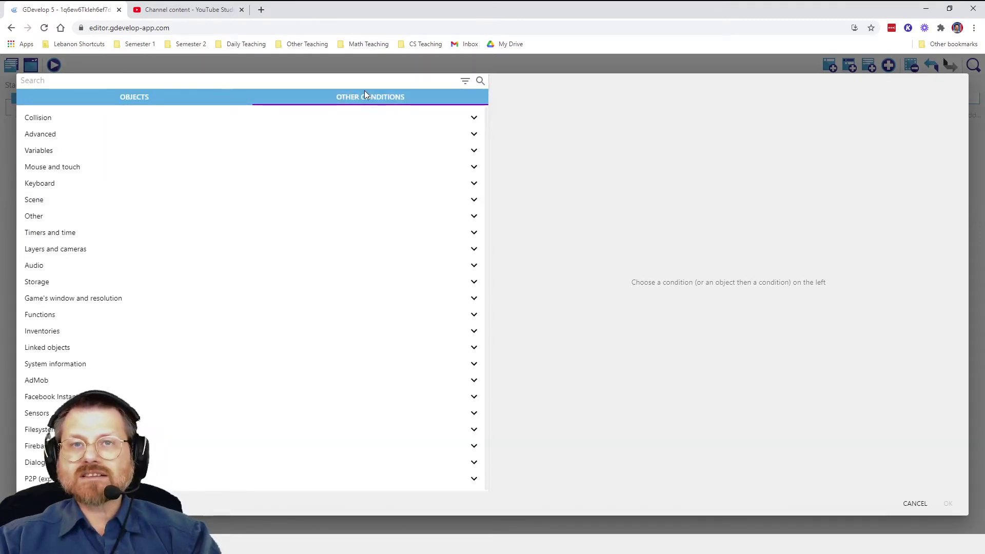
pyautogui.click(40, 201)
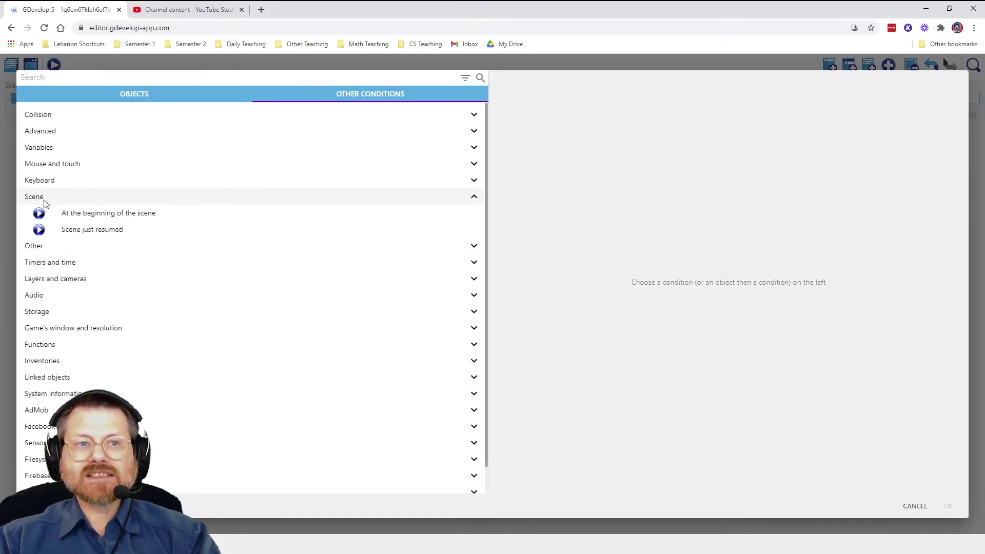
pyautogui.click(77, 216)
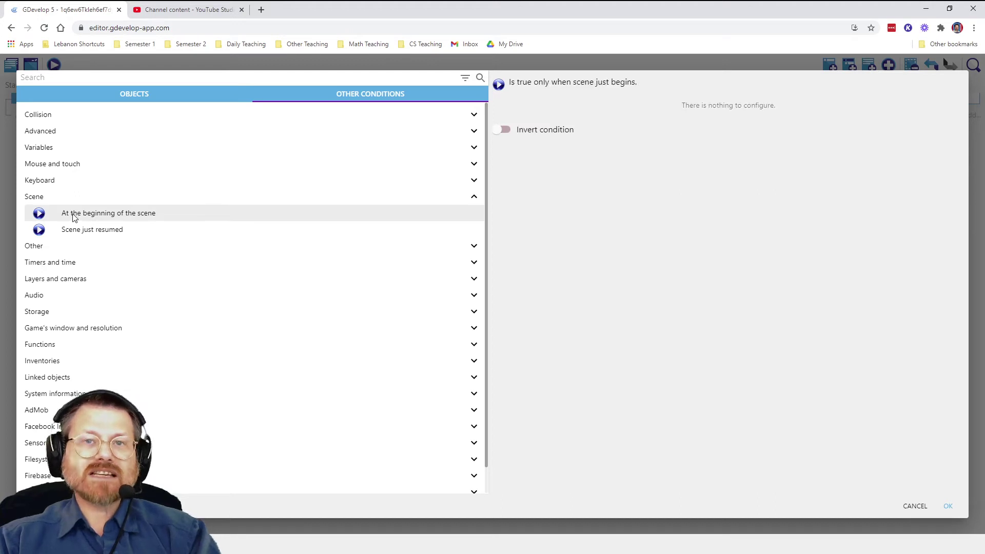
pyautogui.click(947, 507)
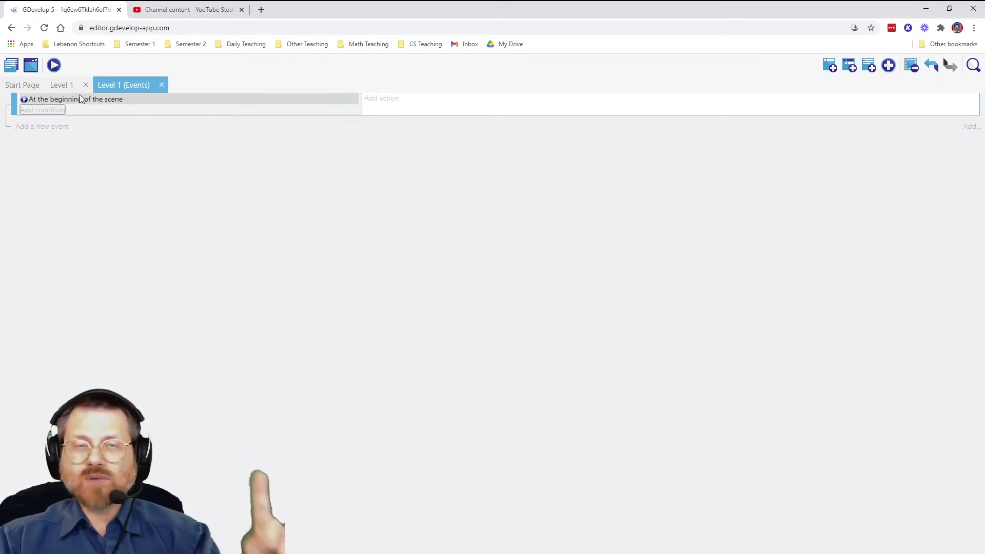
# Add an action to the event using Ball's 'Add a force (angle)'.
pyautogui.click(384, 99)
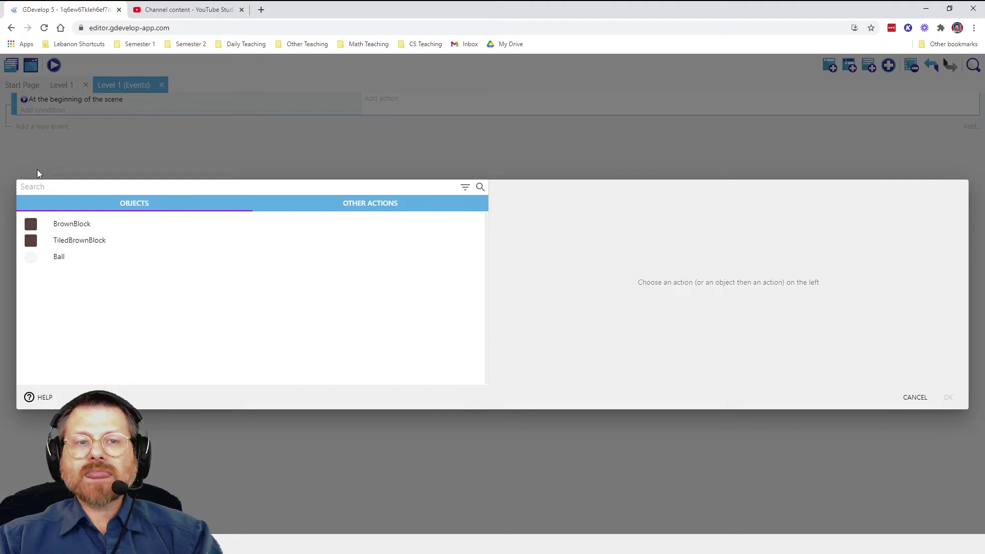
pyautogui.click(59, 257)
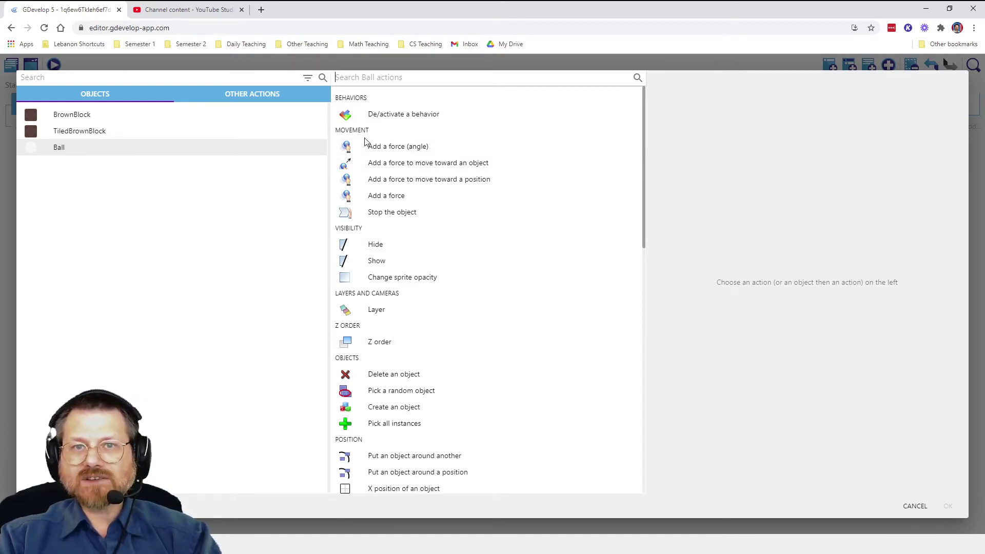
pyautogui.click(390, 148)
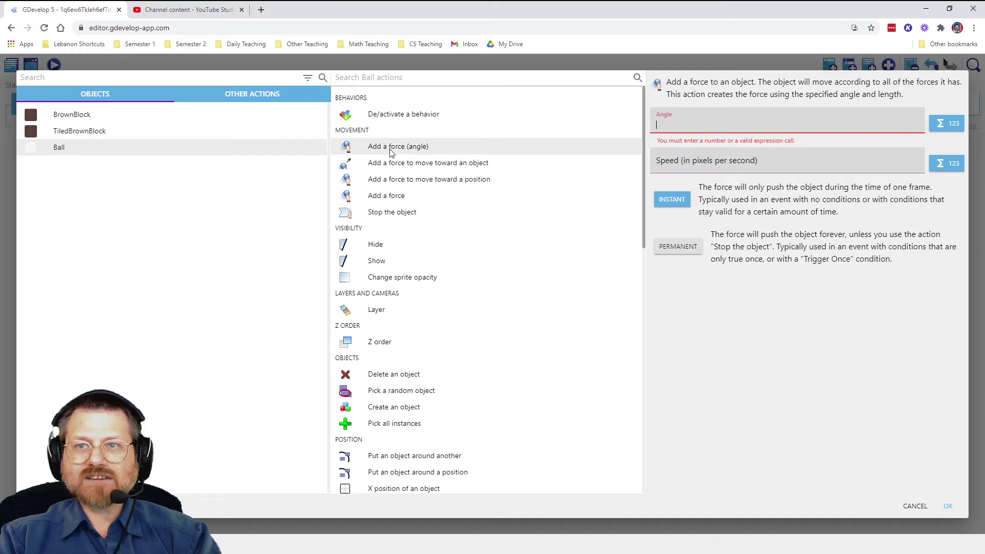
# Set the force angle to a random integer between 0 and 359.
pyautogui.click(950, 126)
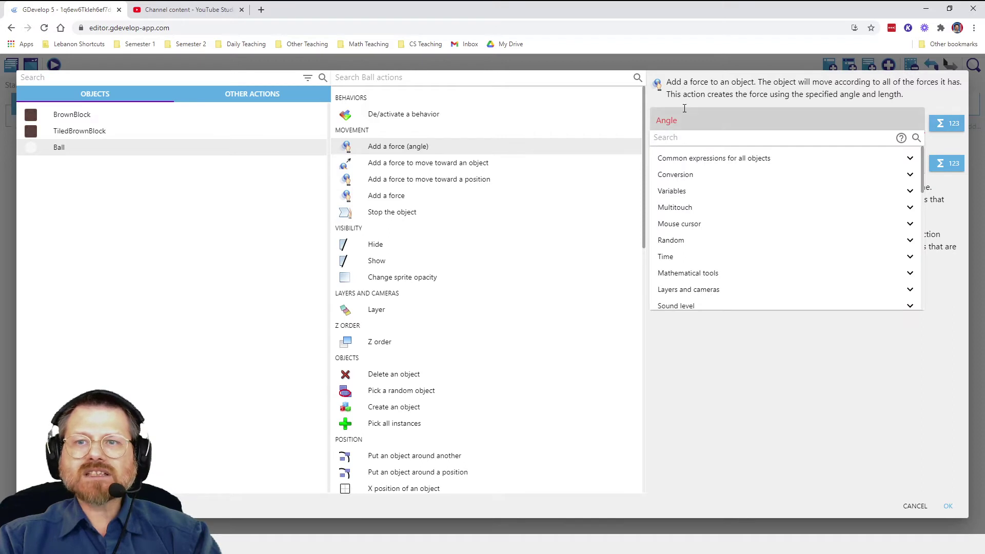
pyautogui.click(668, 241)
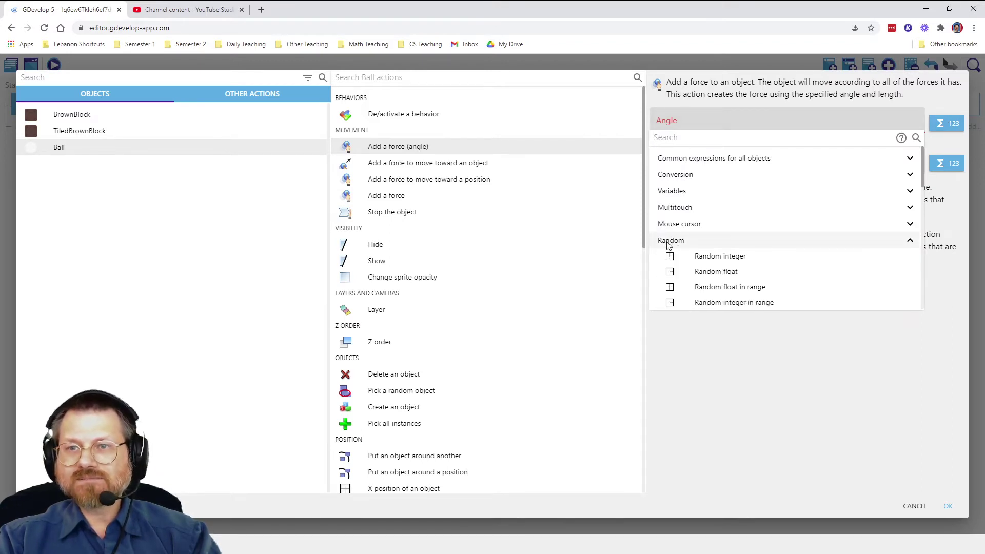
pyautogui.scroll(-2, 743, 246)
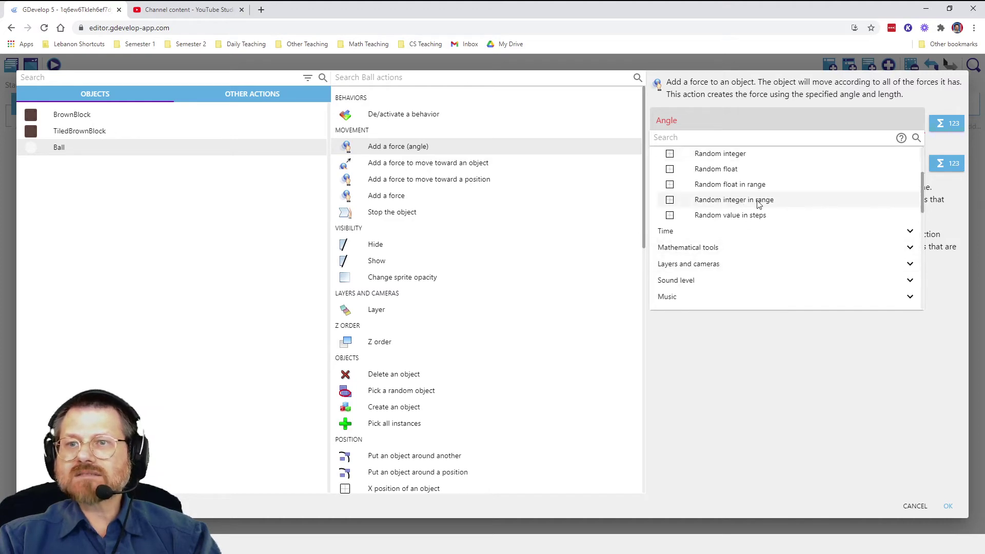
pyautogui.click(741, 204)
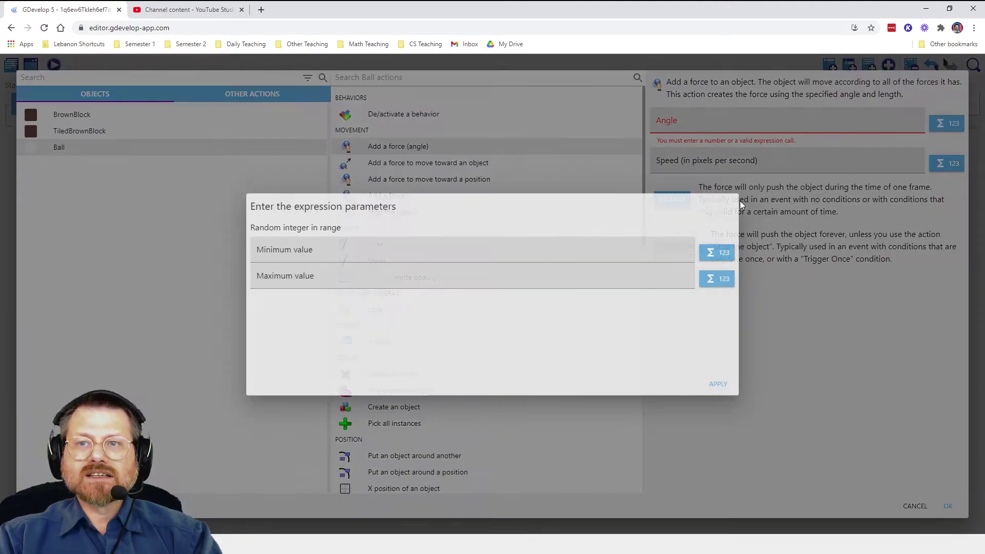
pyautogui.click(319, 250)
pyautogui.write('0')
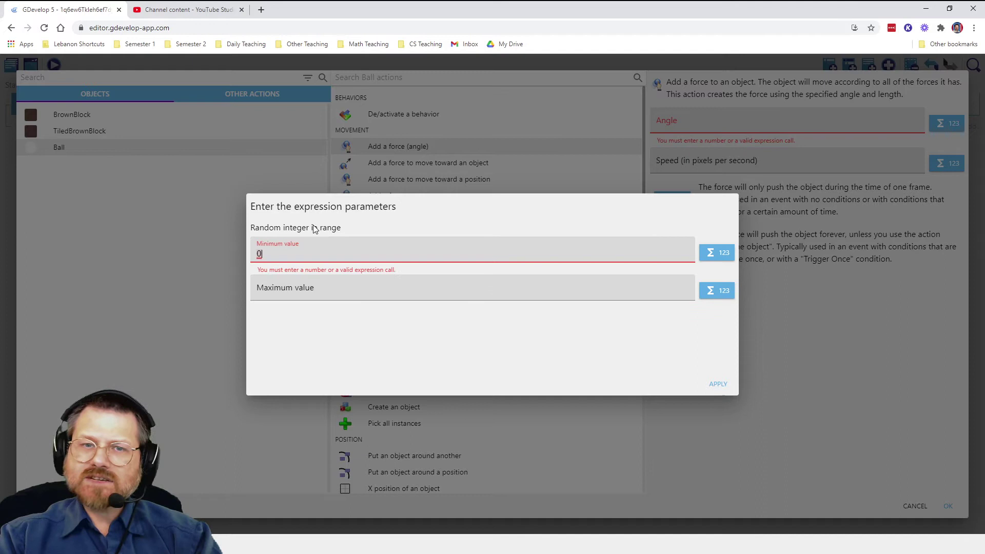
pyautogui.press('Tab')
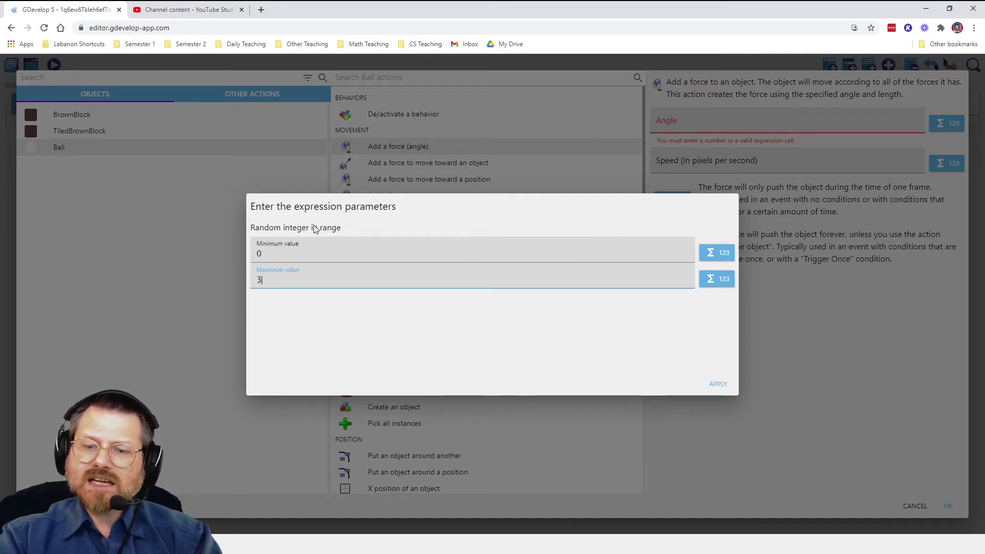
pyautogui.click(718, 384)
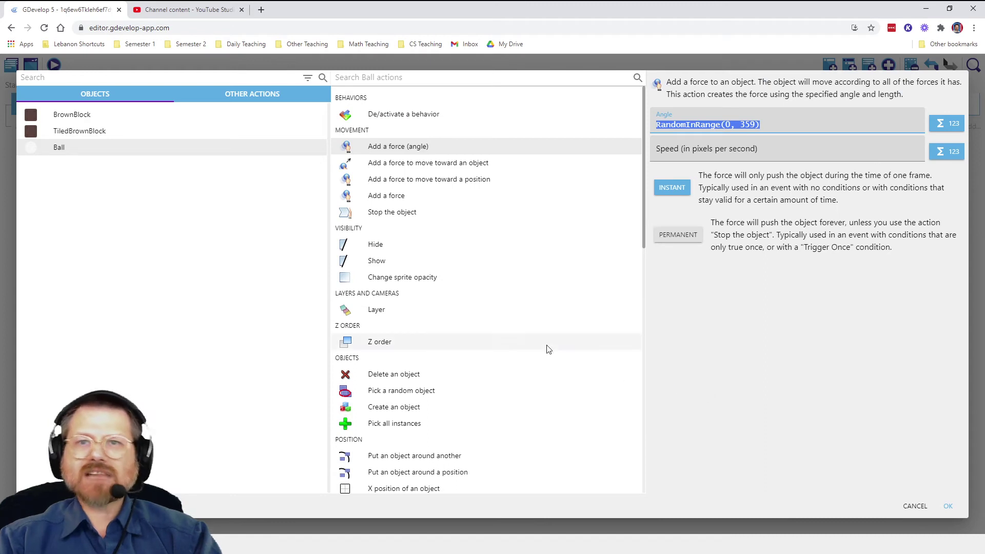
# Set the force speed to 100 and make it permanent.
pyautogui.click(687, 152)
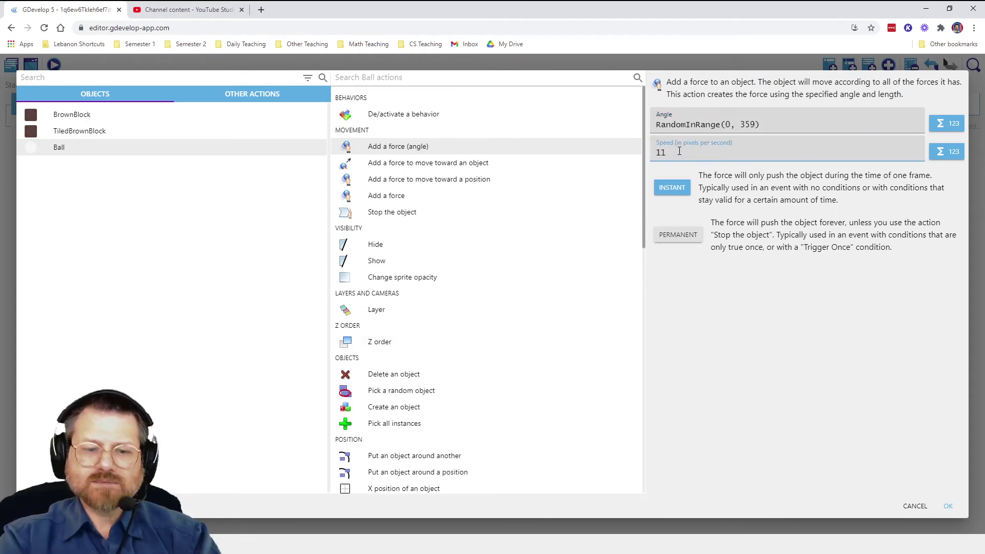
pyautogui.write('100')
pyautogui.click(791, 348)
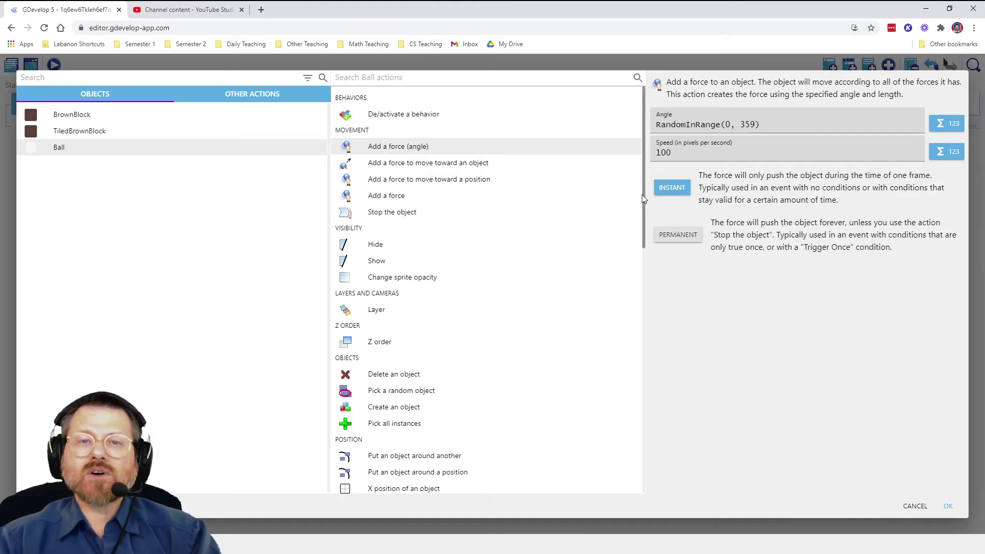
pyautogui.click(688, 234)
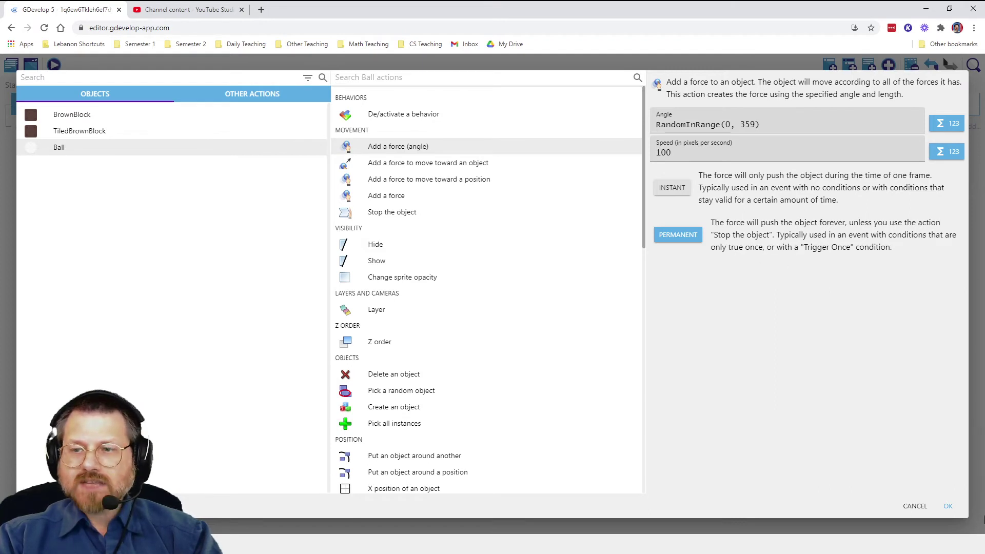
# Confirm the Ball force action, then run a game preview and close it.
pyautogui.click(948, 507)
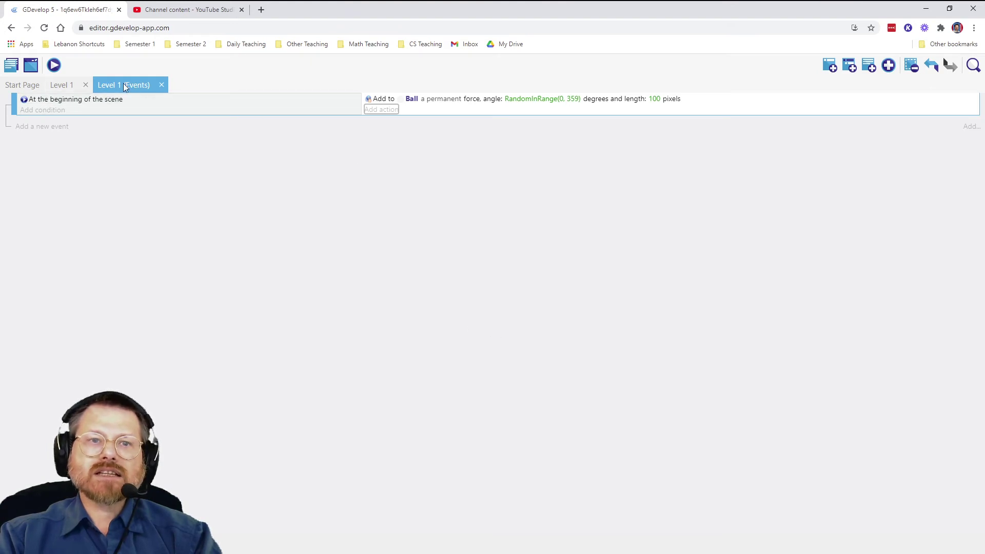
pyautogui.click(54, 66)
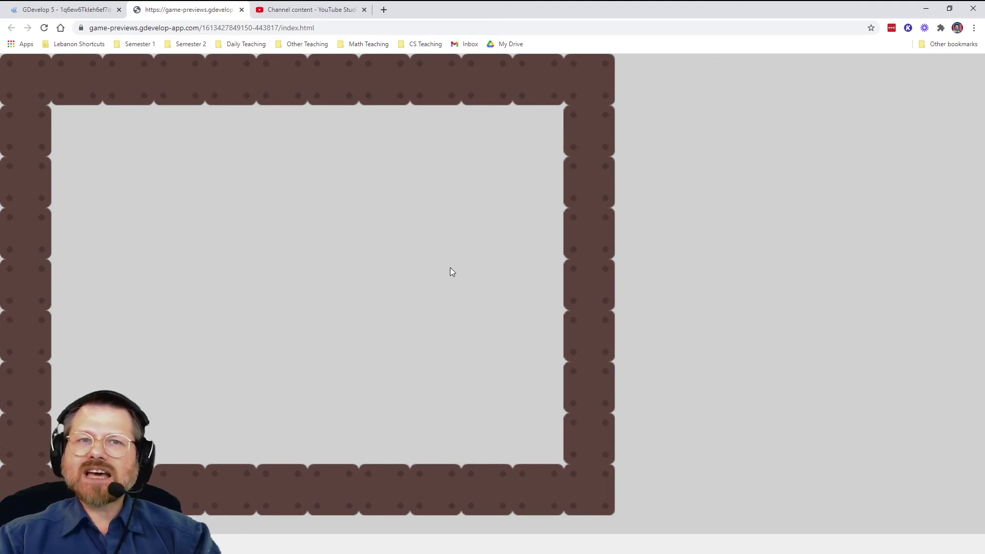
pyautogui.click(241, 9)
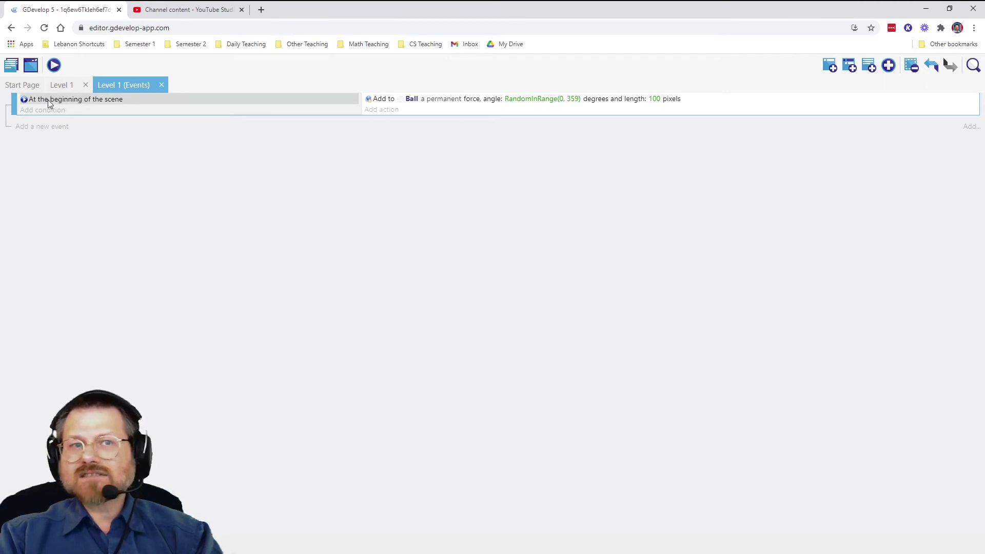
# Add a new event with the Ball collision condition against TiledBrownBlock.
pyautogui.click(41, 129)
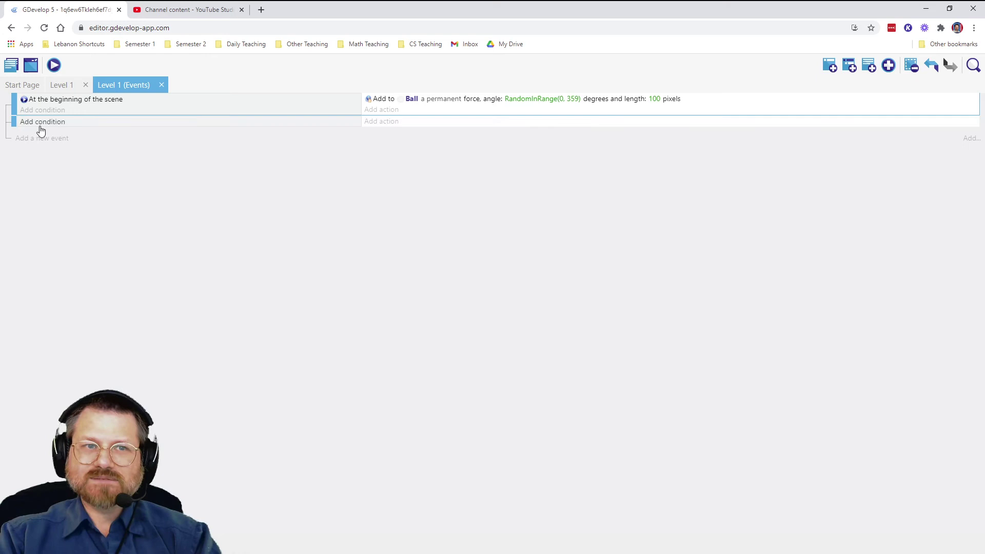
pyautogui.click(39, 122)
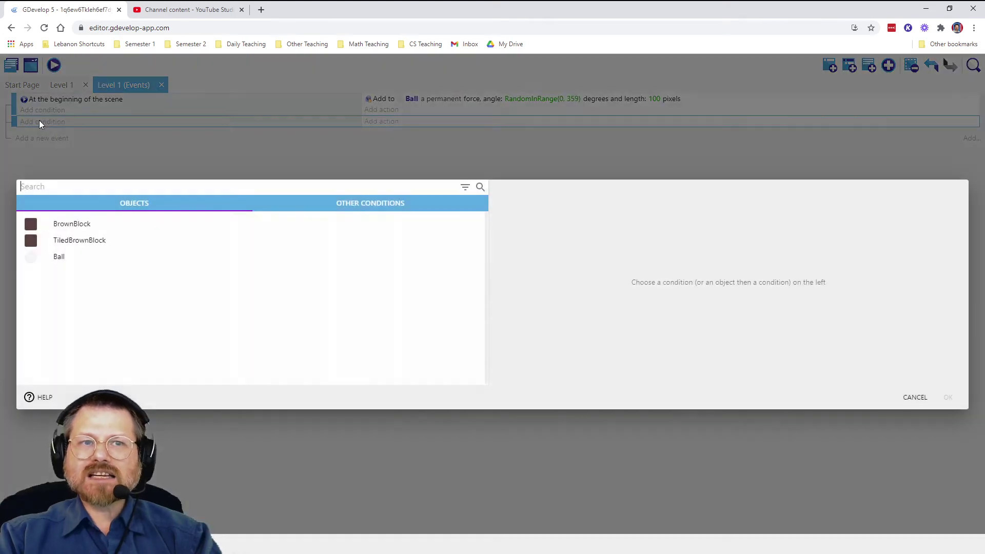
pyautogui.click(58, 256)
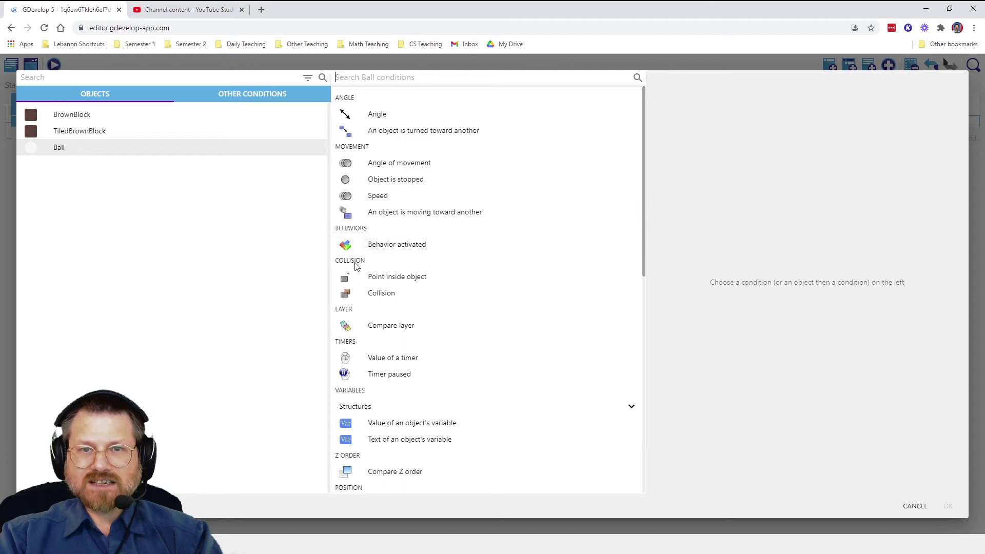
pyautogui.click(383, 301)
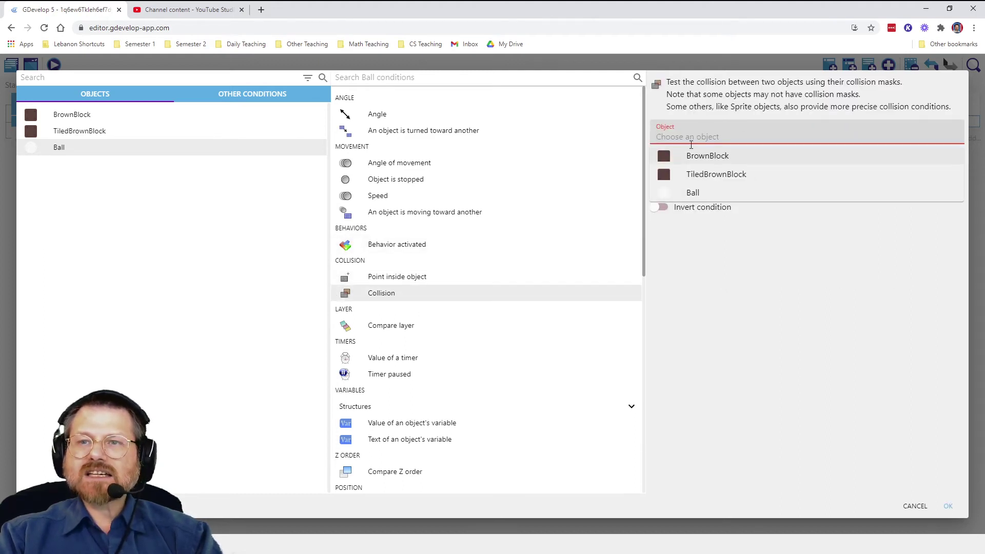
pyautogui.click(708, 175)
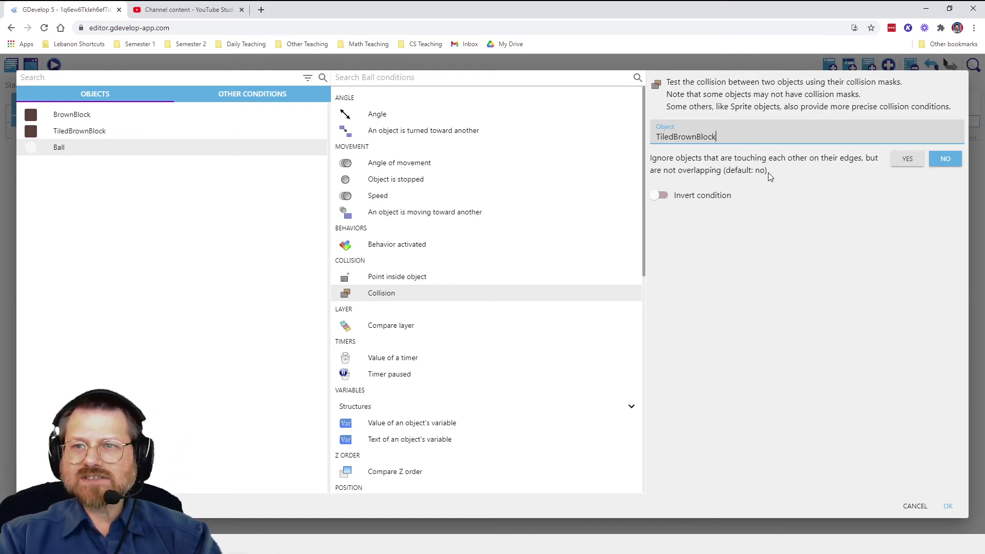
pyautogui.click(948, 506)
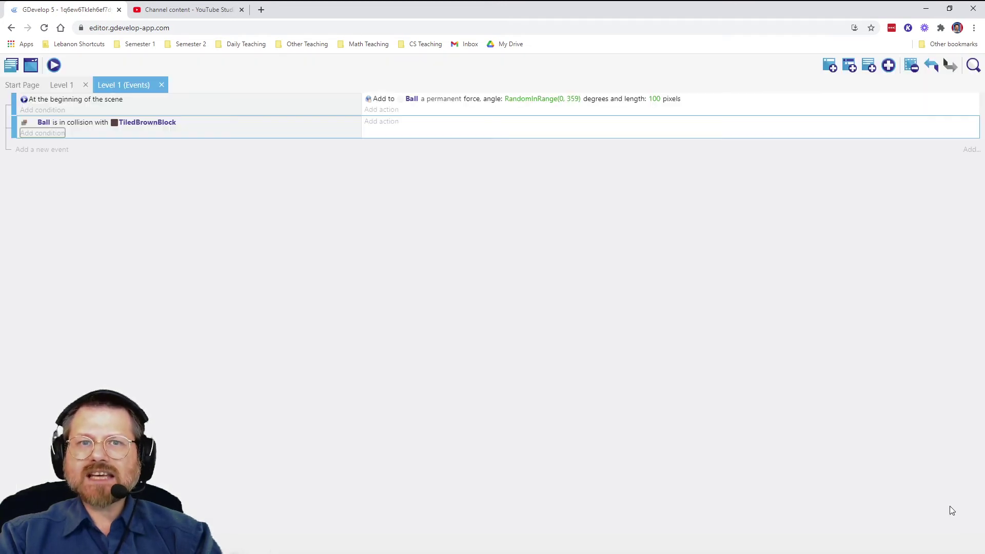
pyautogui.click(379, 123)
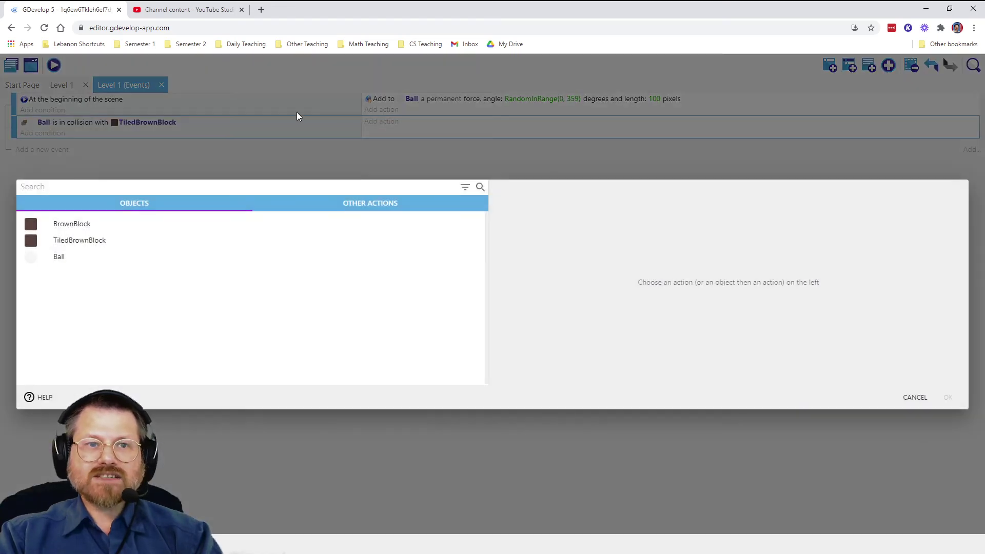
pyautogui.click(56, 258)
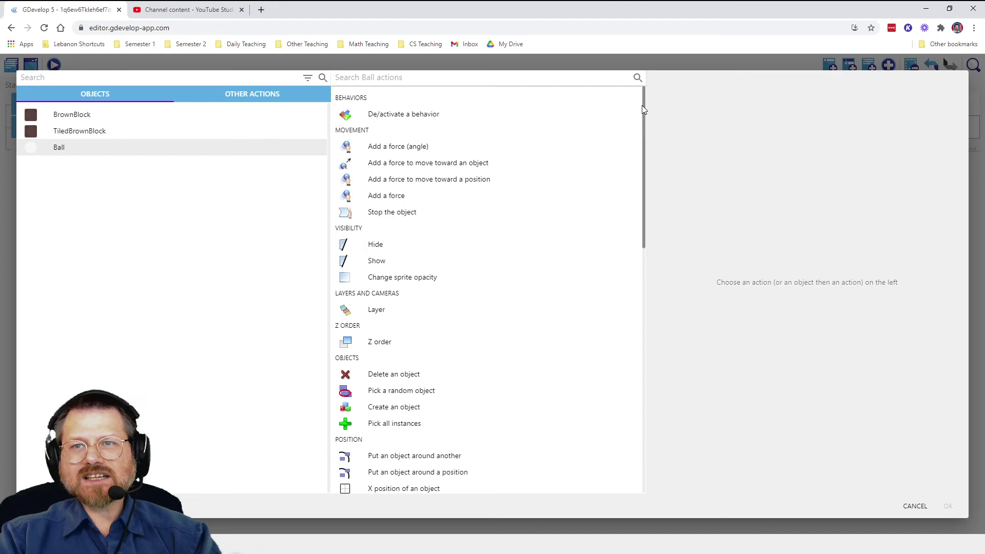
pyautogui.moveTo(644, 109); pyautogui.dragTo(620, 150)
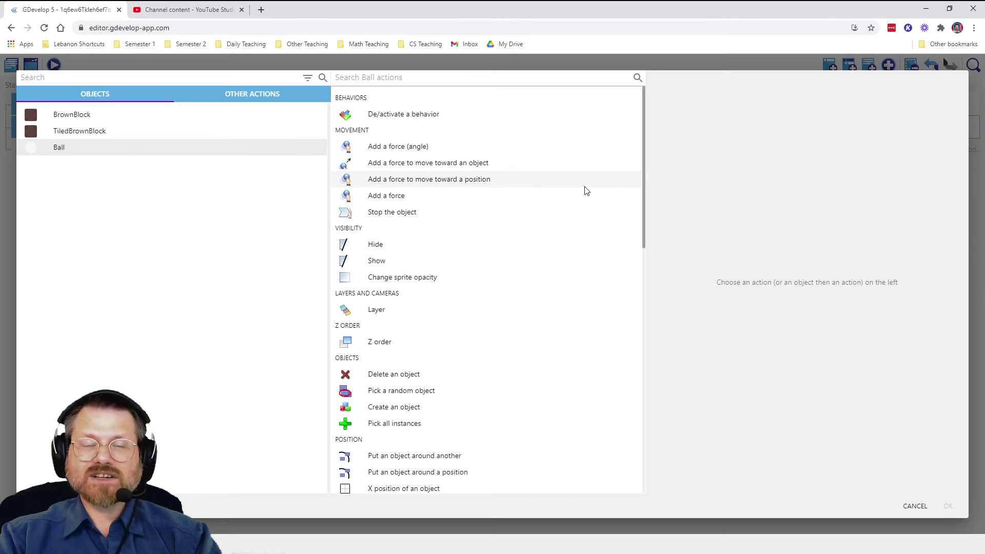
pyautogui.click(914, 506)
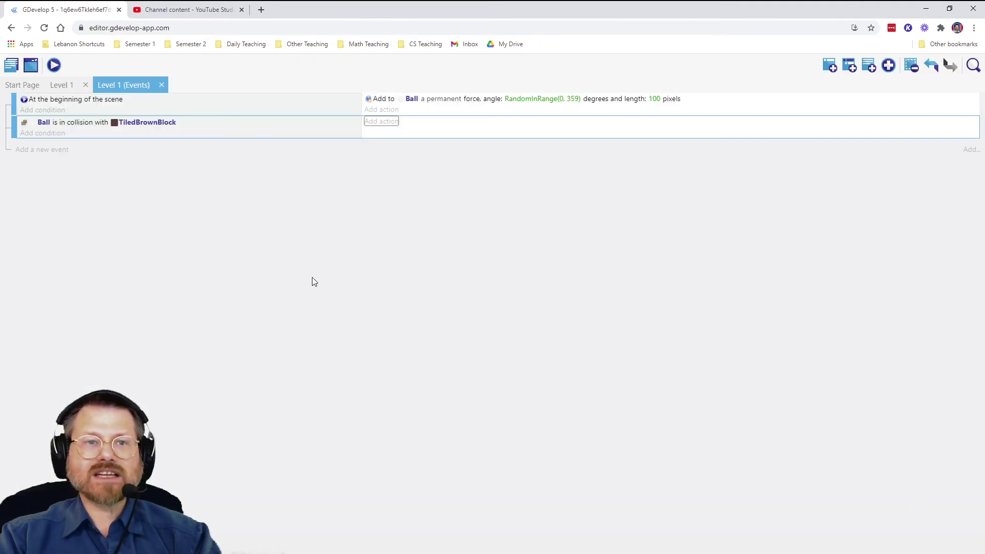
# Search 'boun', reinstall the Bounce behavior and attach it to Ball in Level 1.
pyautogui.click(60, 85)
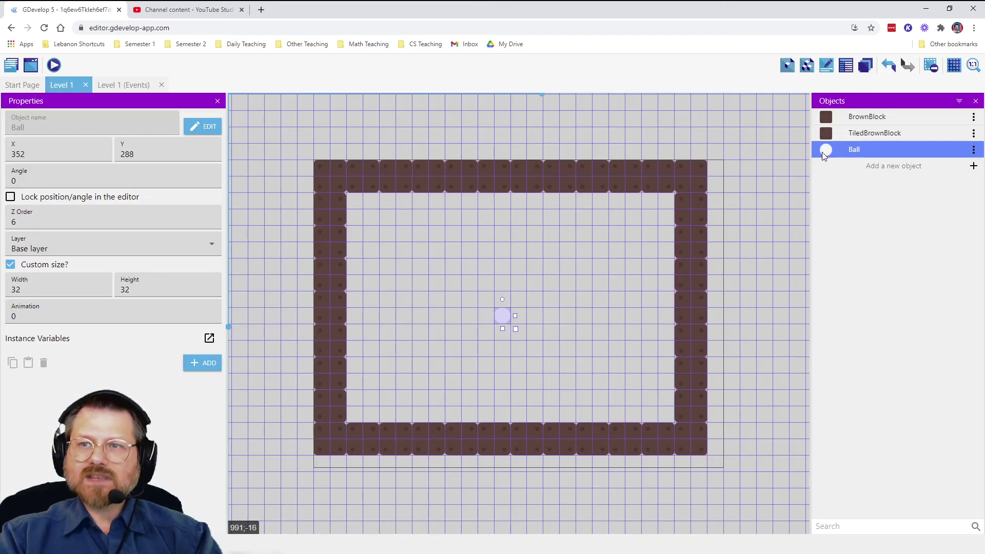
pyautogui.doubleClick(842, 151)
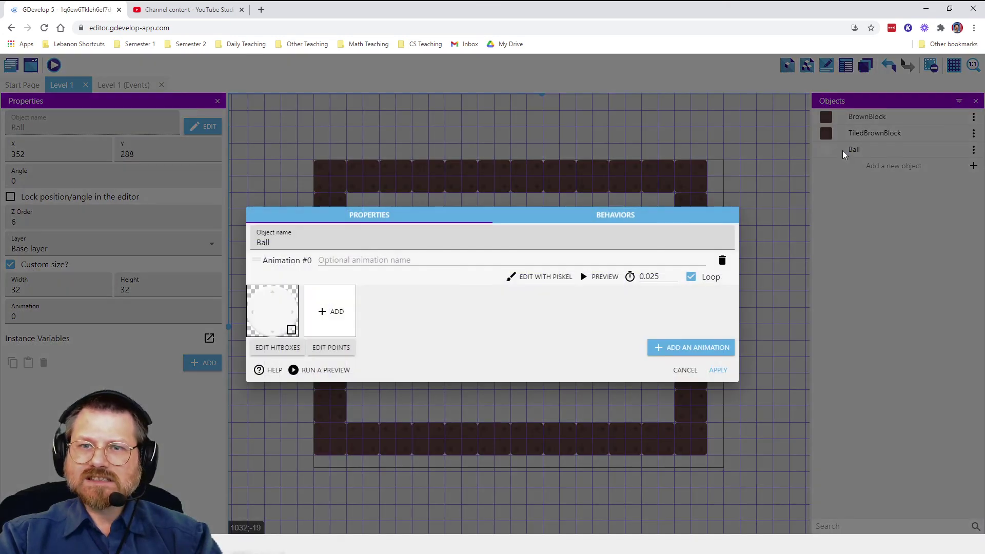
pyautogui.click(604, 217)
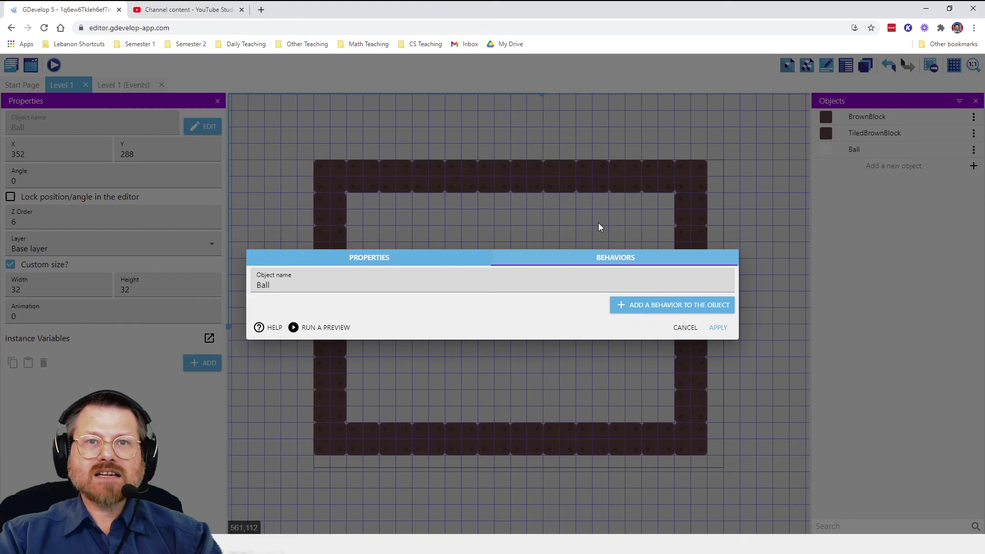
pyautogui.click(693, 305)
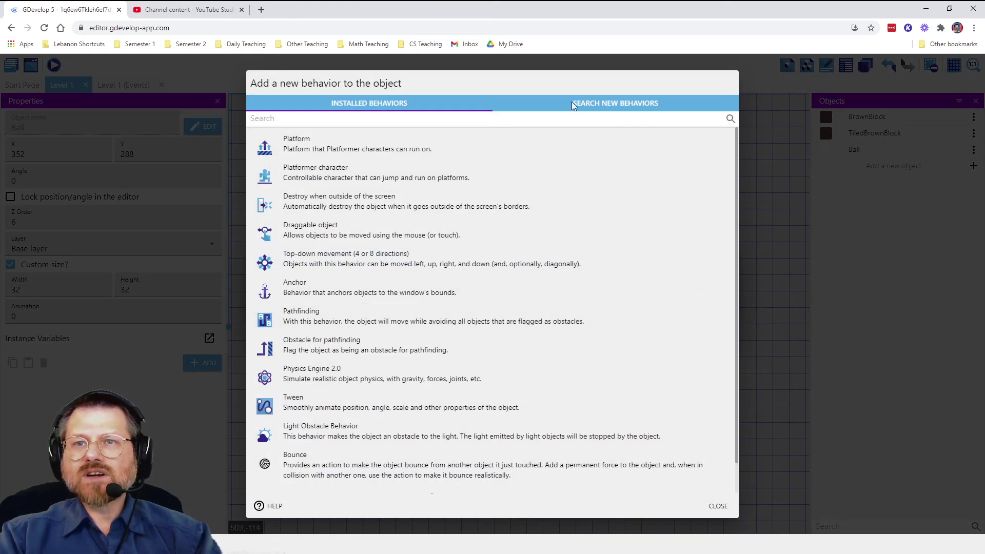
pyautogui.click(629, 104)
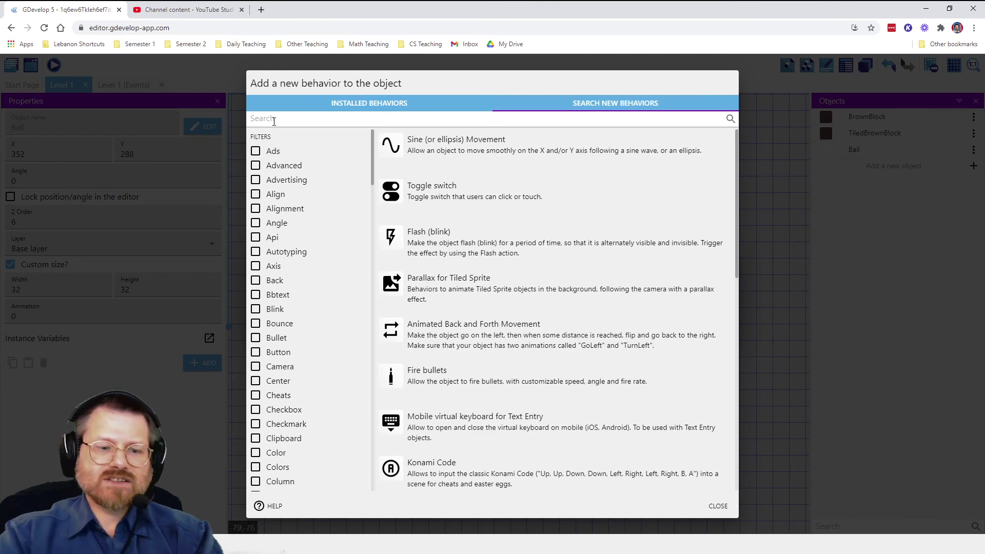
pyautogui.write('boun')
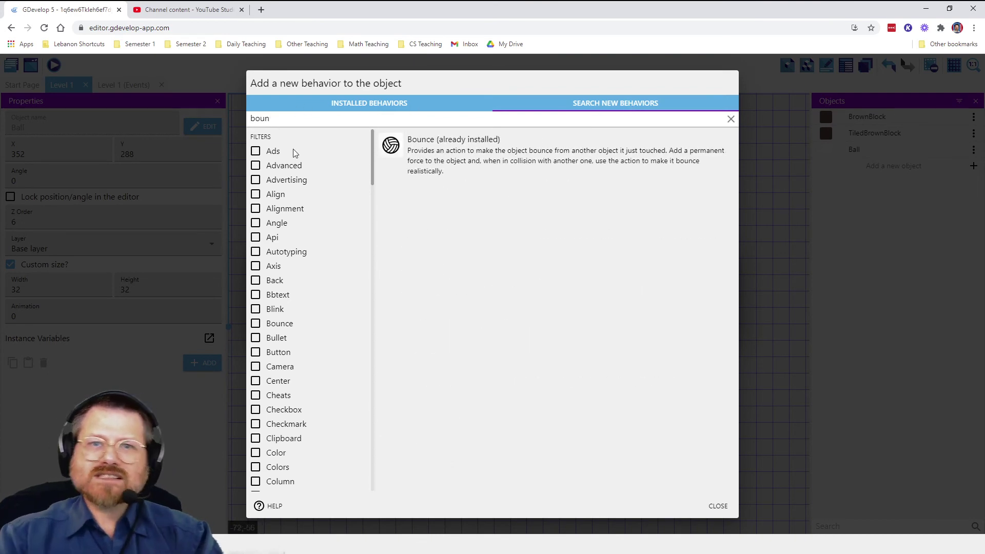
pyautogui.click(428, 138)
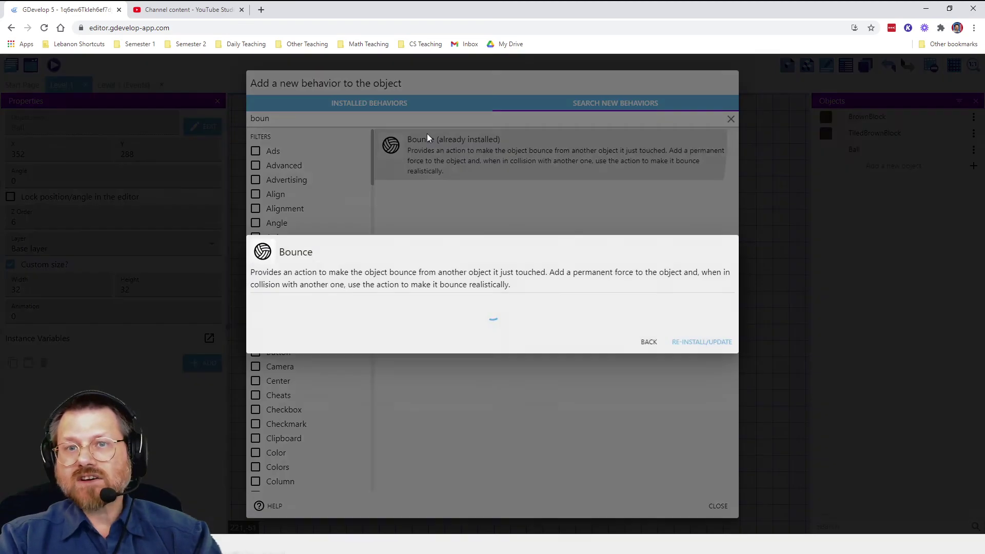
pyautogui.click(713, 344)
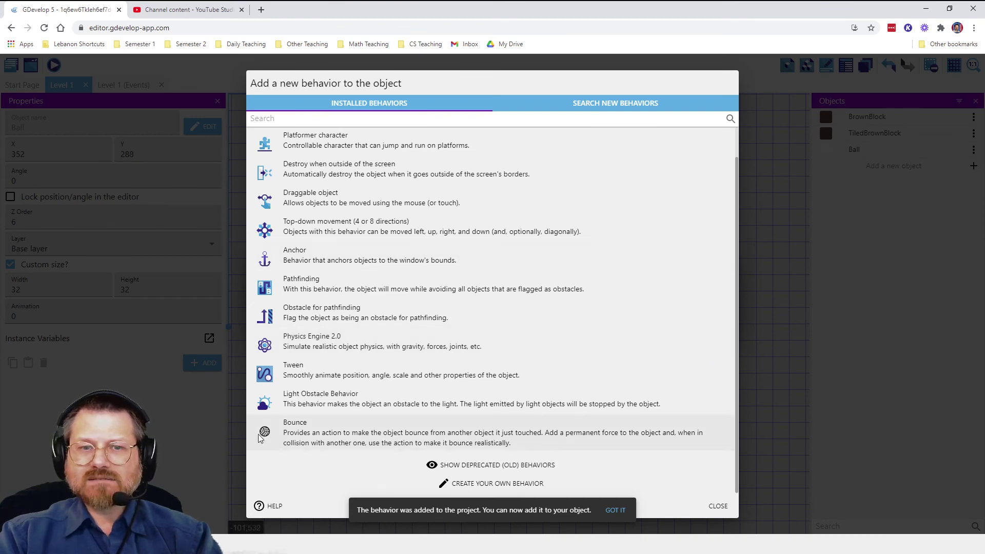
pyautogui.click(286, 431)
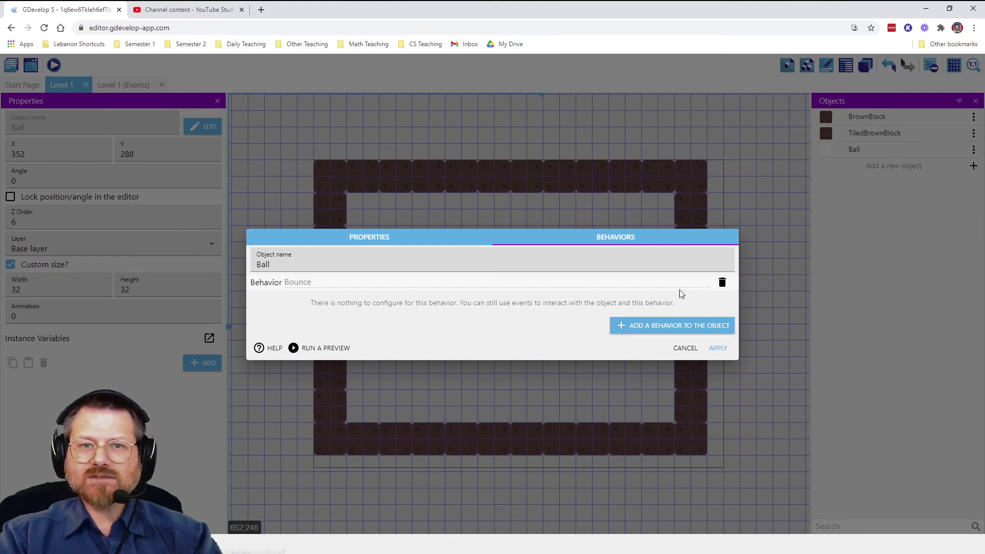
pyautogui.click(718, 348)
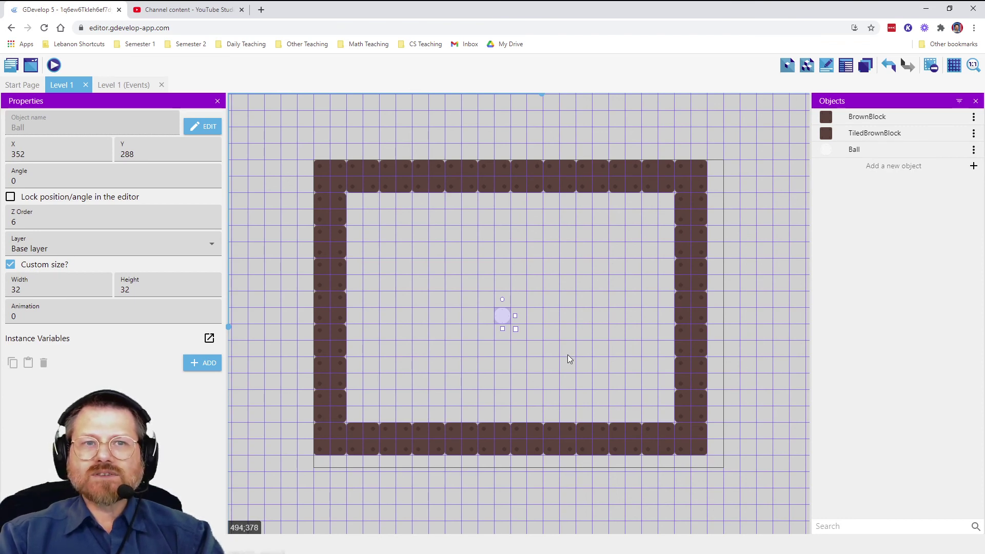
# Add a Ball action to the collision event that bounces it off TiledBrownBlock.
pyautogui.click(117, 86)
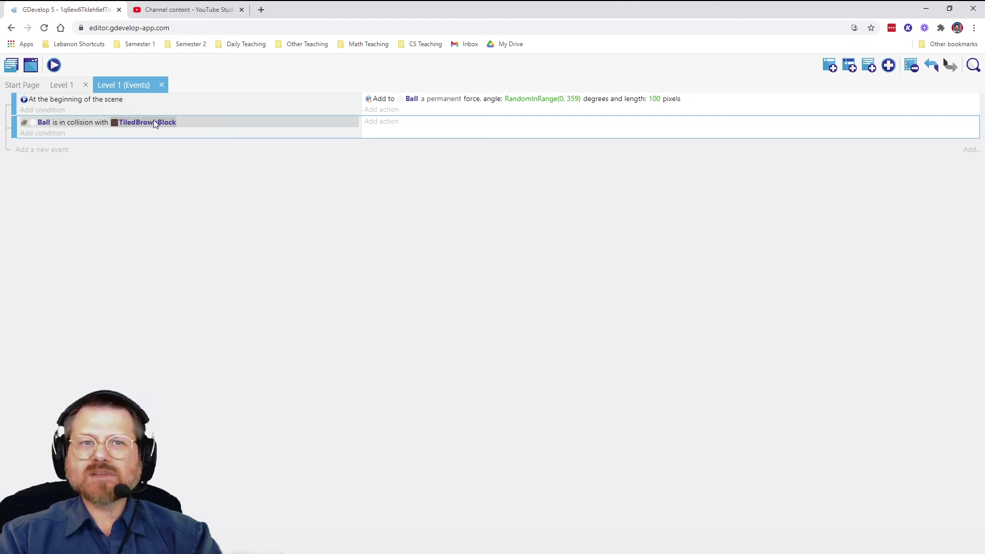
pyautogui.click(382, 122)
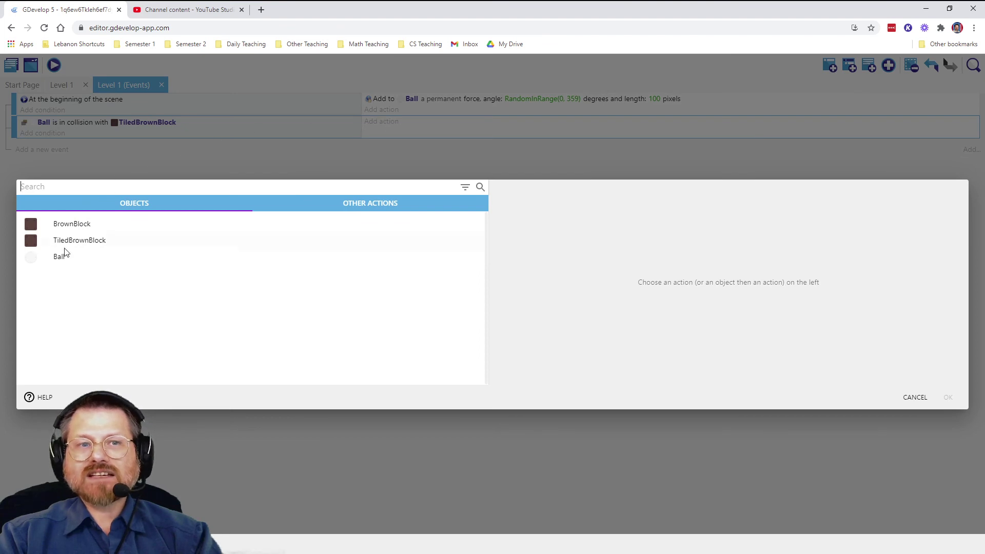
pyautogui.click(52, 261)
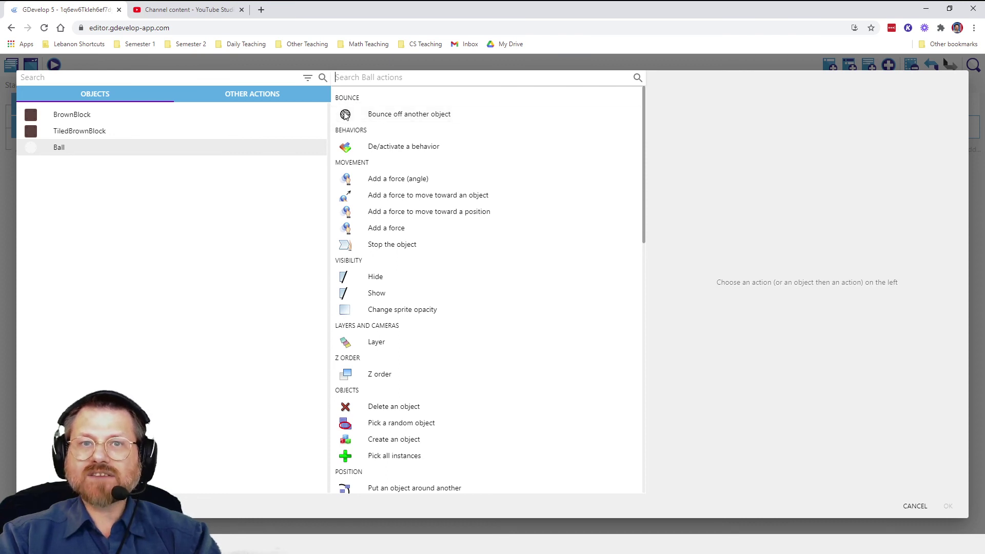
pyautogui.click(407, 115)
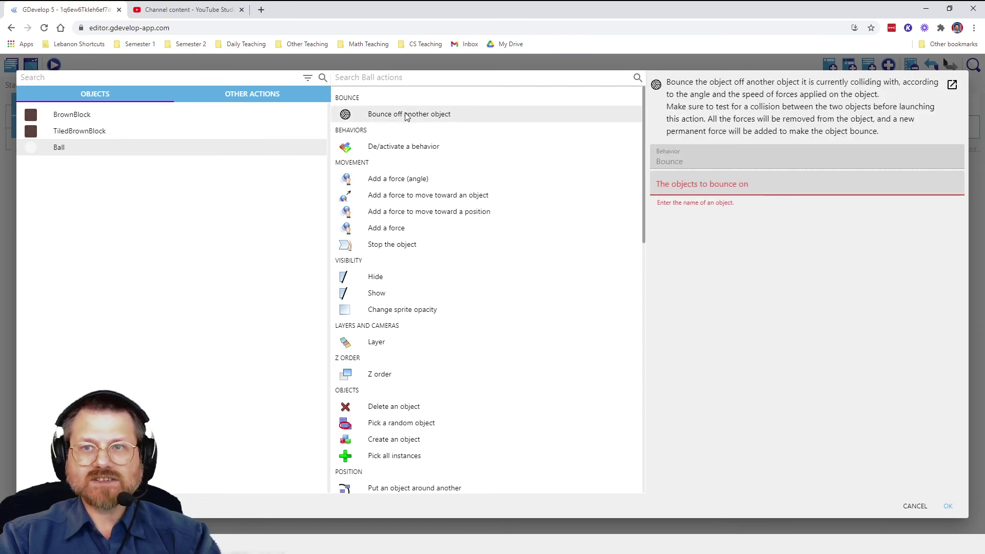
pyautogui.click(704, 186)
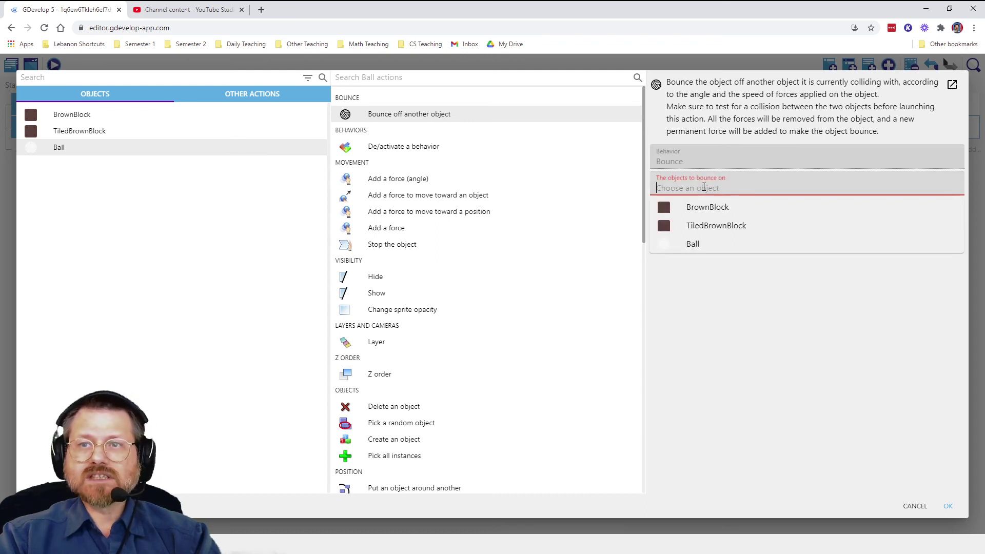
pyautogui.click(720, 227)
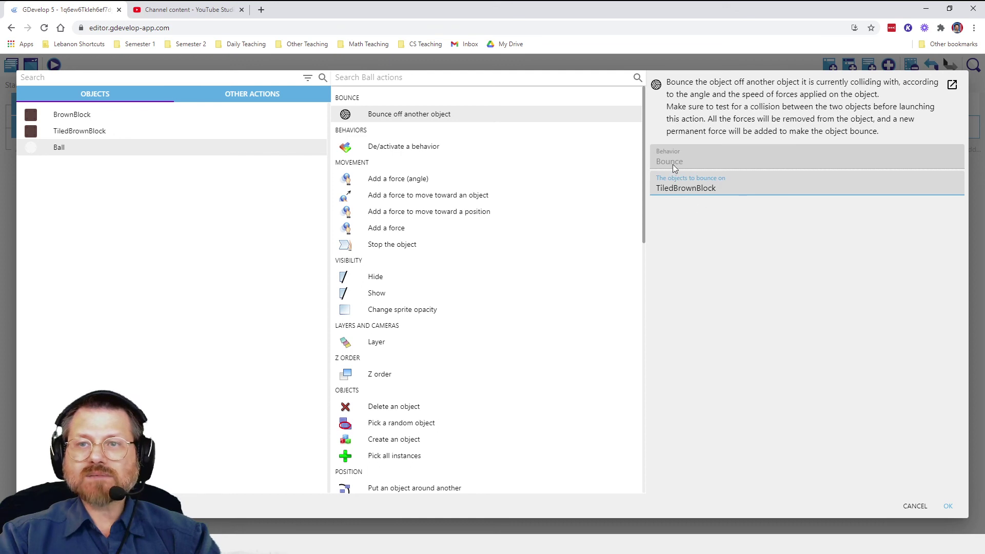
pyautogui.click(949, 506)
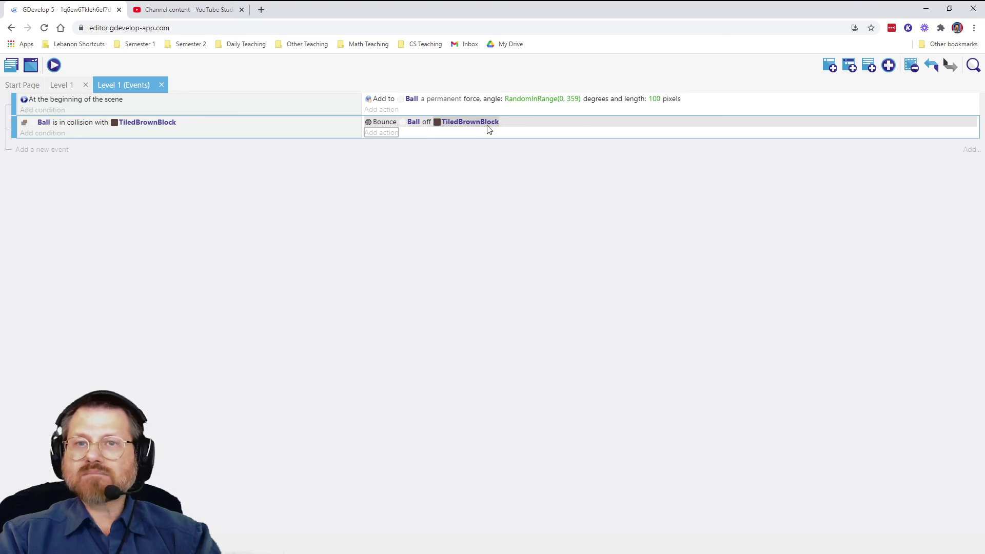
# Preview the Level 1 scene to watch the ball bounce inside the brown walls.
pyautogui.click(54, 66)
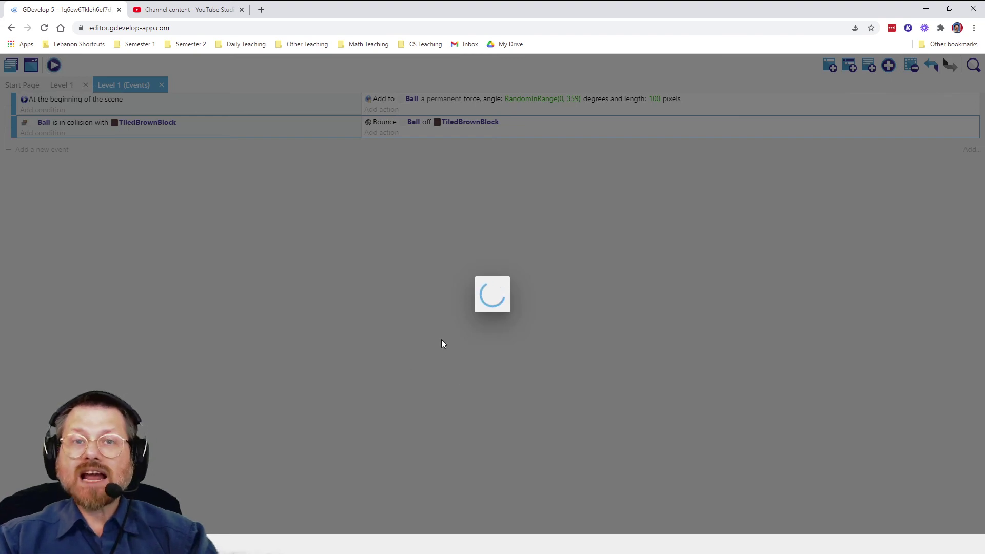